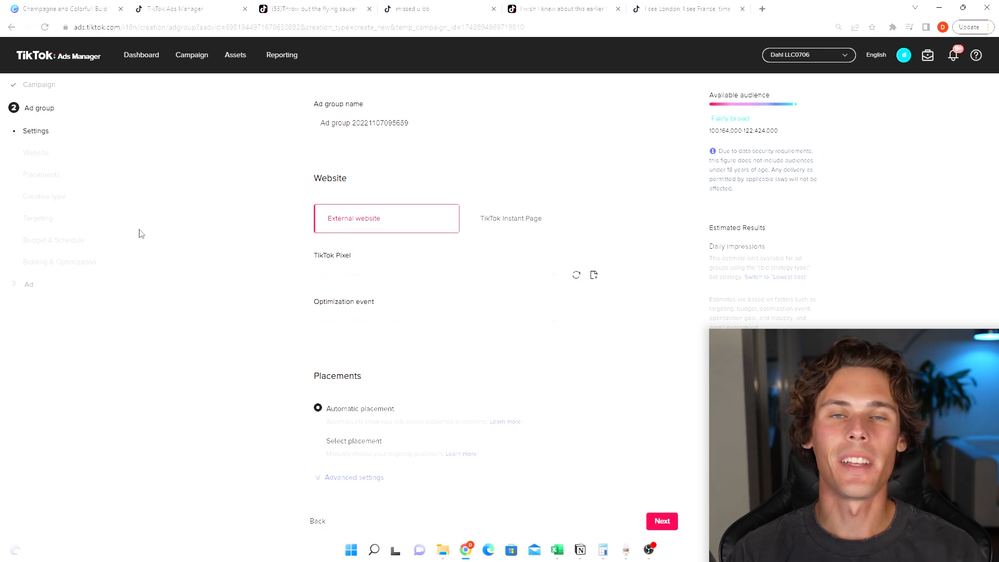
- Rename the ad group to "example 1"
{"action": "left_click_drag", "start_coordinate": [417, 124], "coordinate": [288, 130]}
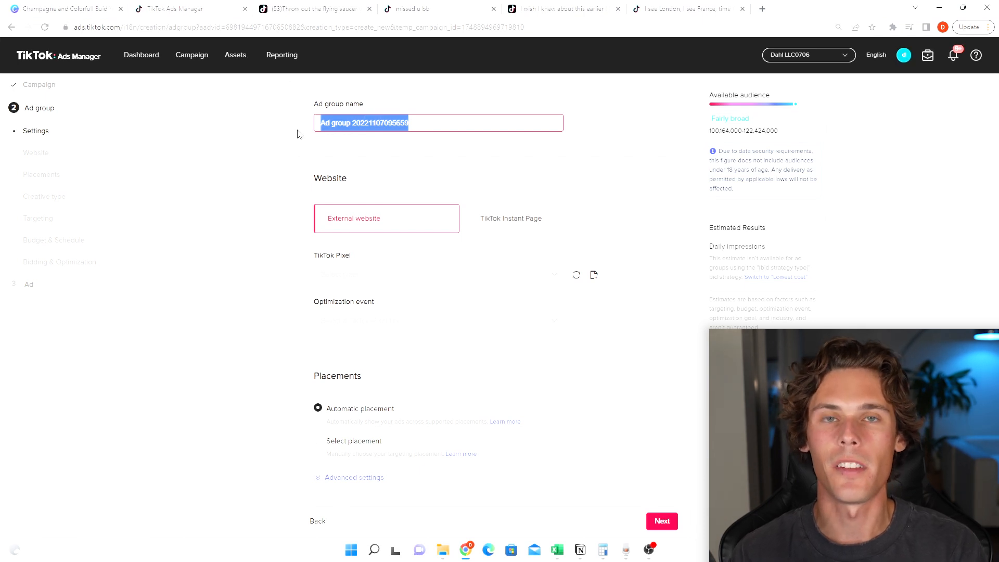
{"action": "type", "text": "example "}
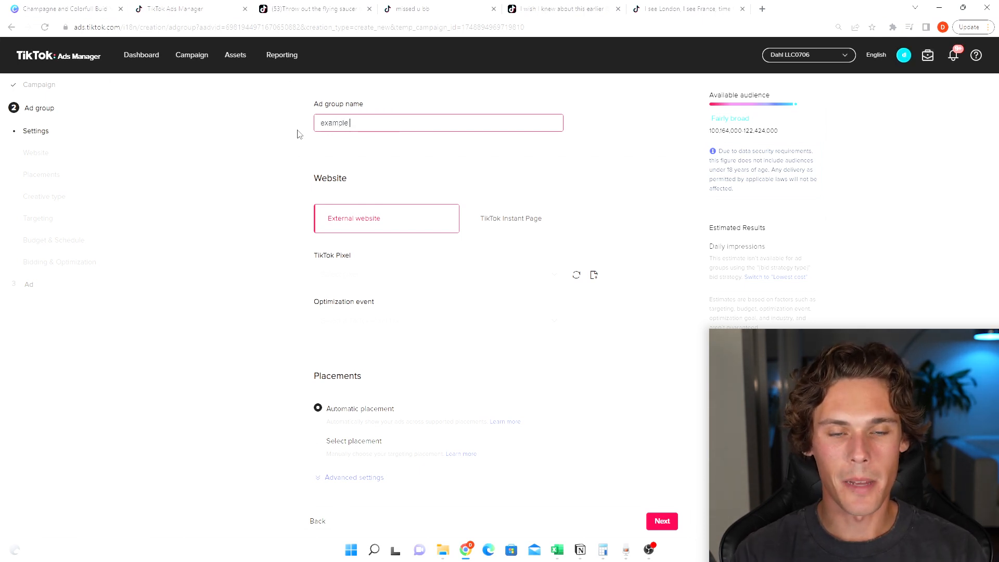
{"action": "type", "text": "1"}
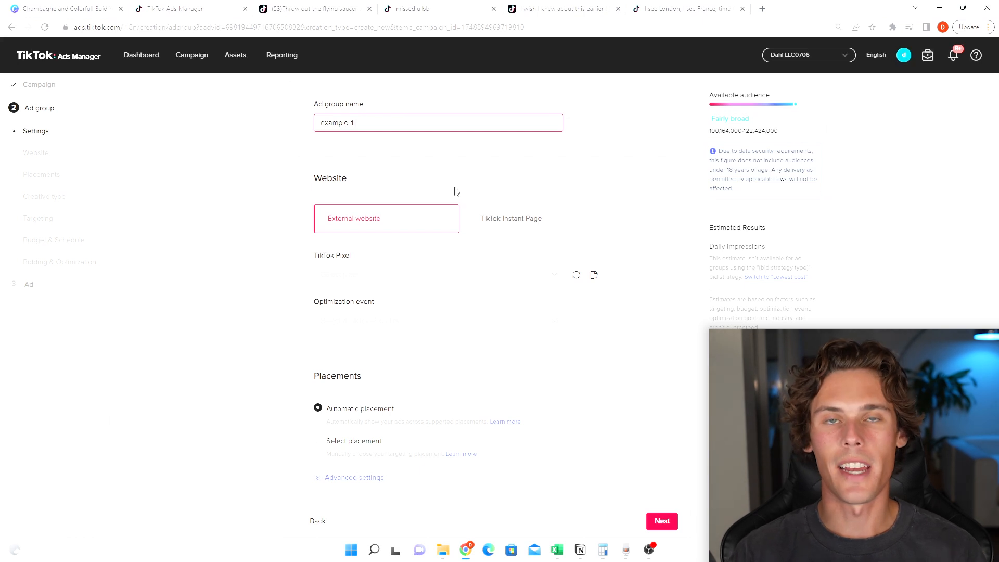
{"action": "left_click_drag", "start_coordinate": [326, 178], "coordinate": [346, 178]}
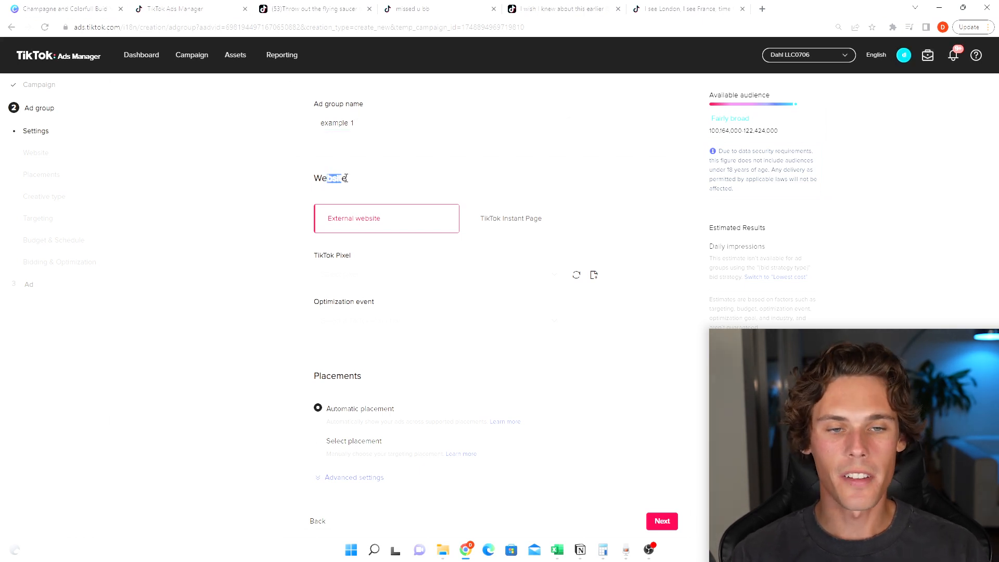
{"action": "left_click", "coordinate": [387, 183]}
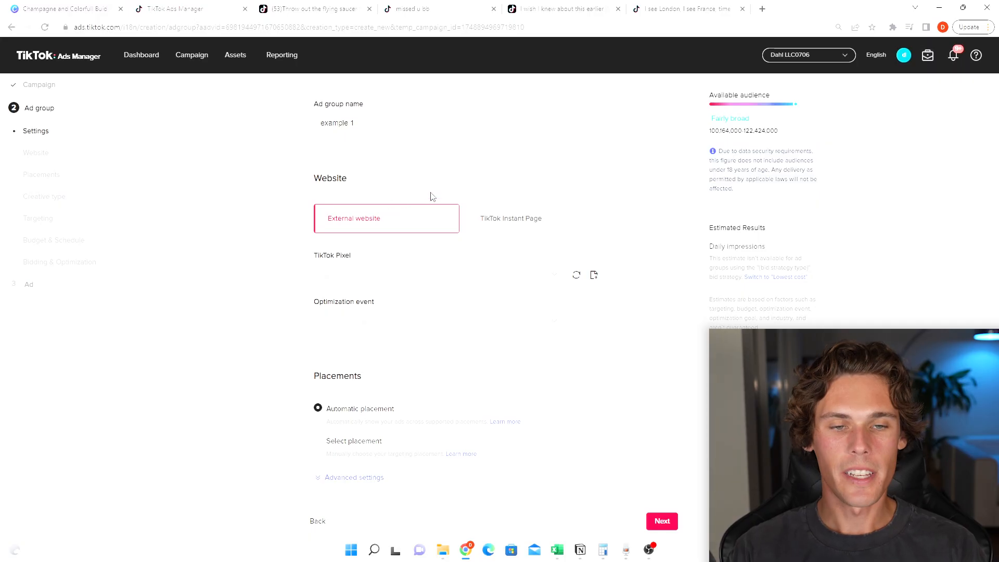
- Select the Tik Tok Mully Mondays Pixel for the external website and set the optimization event to Complete Payment
{"action": "scroll", "coordinate": [440, 233], "scroll_direction": "down", "scroll_amount": 1}
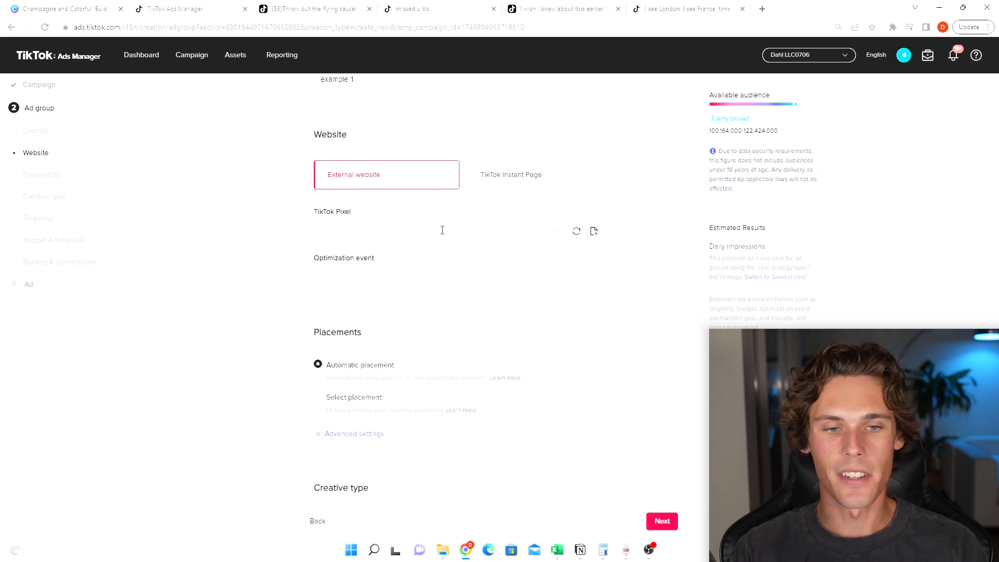
{"action": "left_click", "coordinate": [395, 230]}
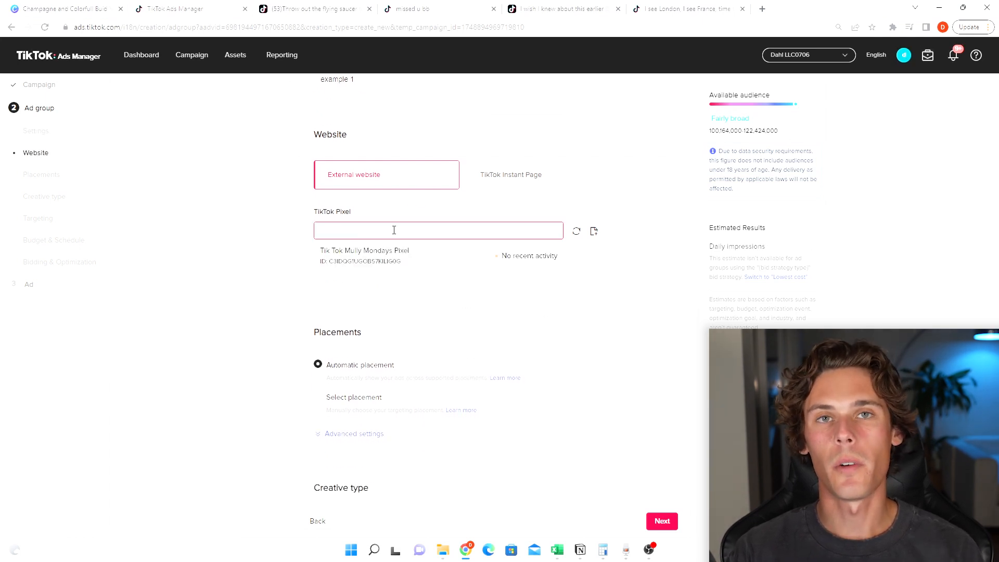
{"action": "left_click", "coordinate": [392, 255]}
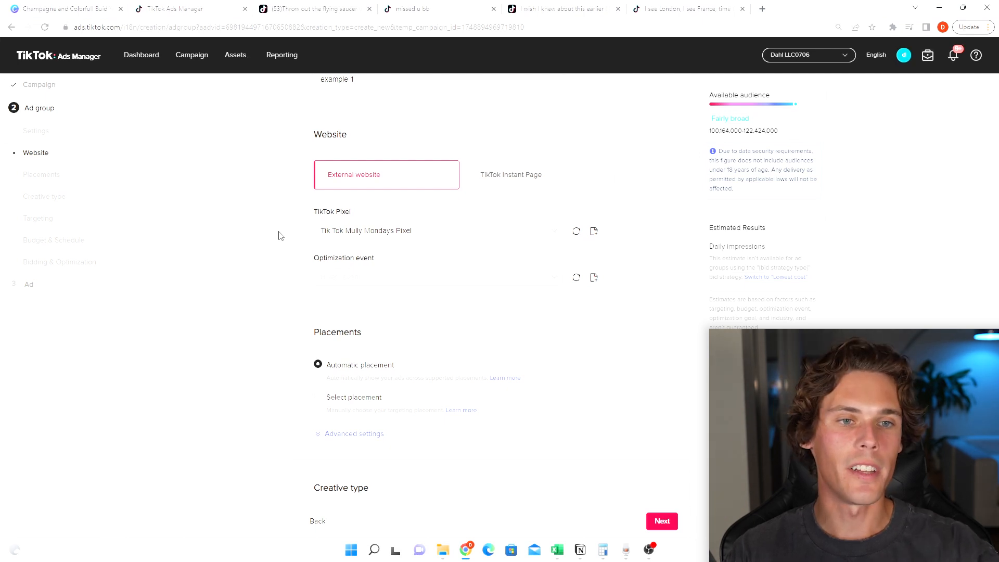
{"action": "mouse_move", "coordinate": [244, 57]}
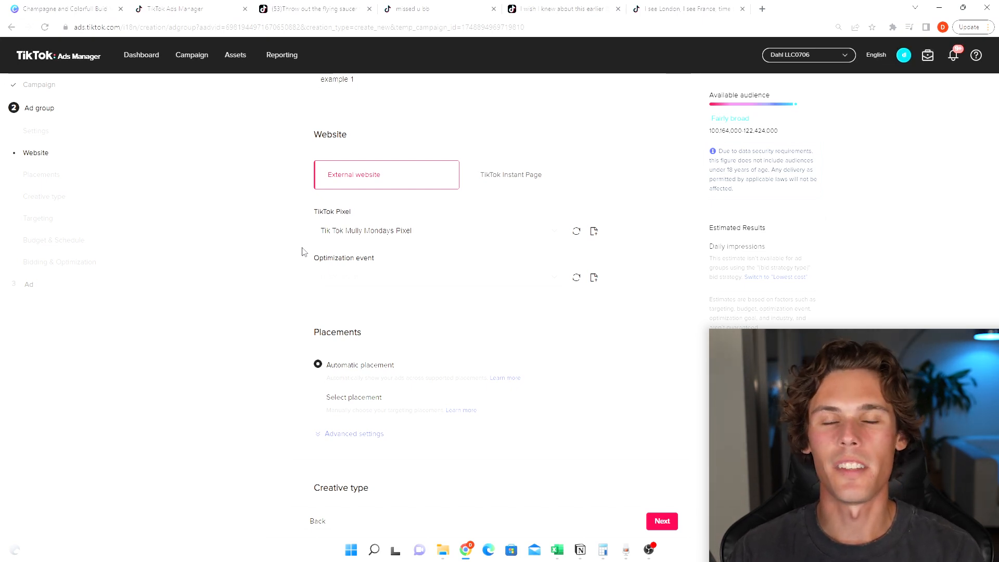
{"action": "scroll", "coordinate": [377, 250], "scroll_direction": "down", "scroll_amount": 1}
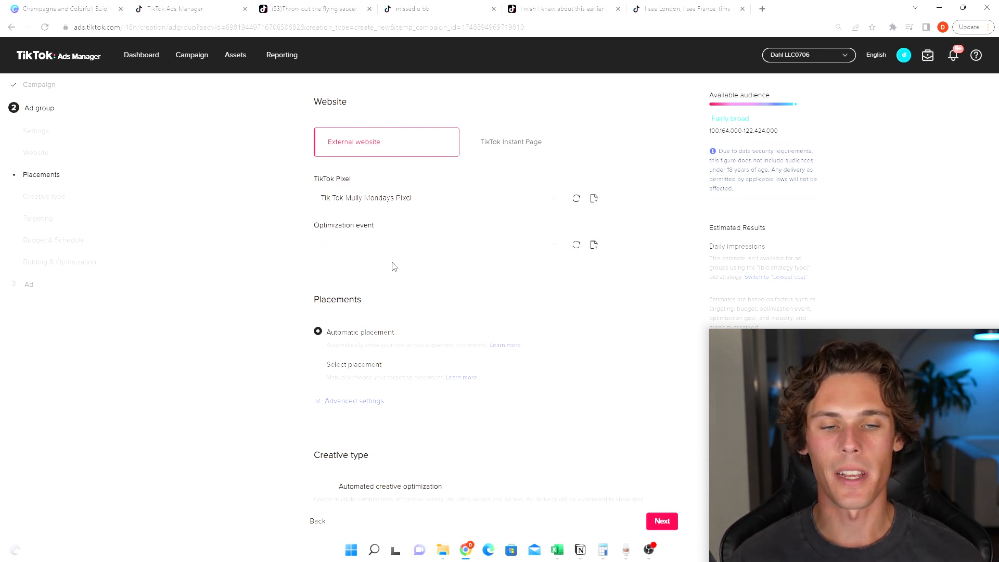
{"action": "left_click", "coordinate": [391, 242]}
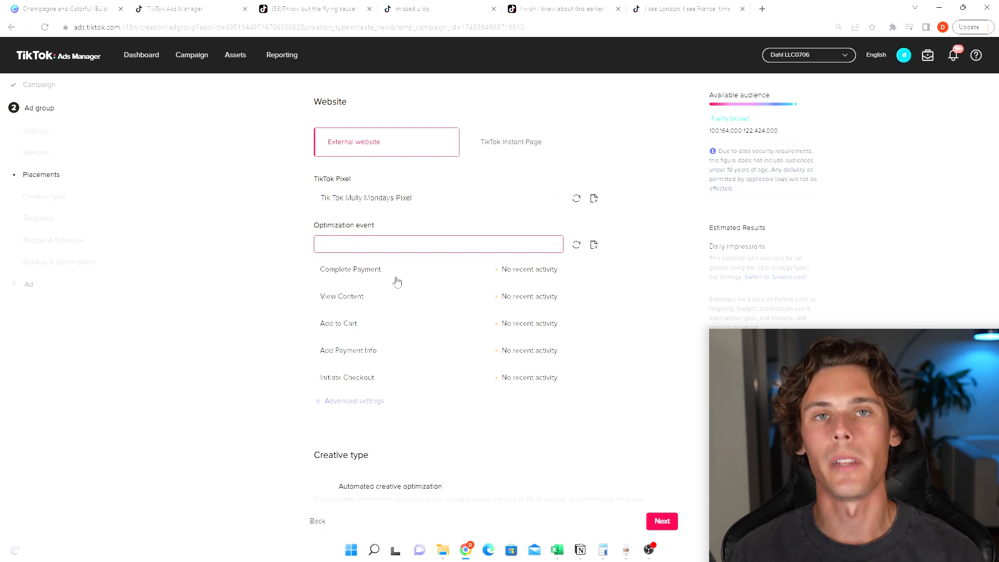
{"action": "left_click", "coordinate": [350, 270]}
- Inspect the manual placement options and return the ad group to automatic placement
{"action": "scroll", "coordinate": [430, 127], "scroll_direction": "down", "scroll_amount": 2}
{"action": "scroll", "coordinate": [397, 140], "scroll_direction": "down", "scroll_amount": 2}
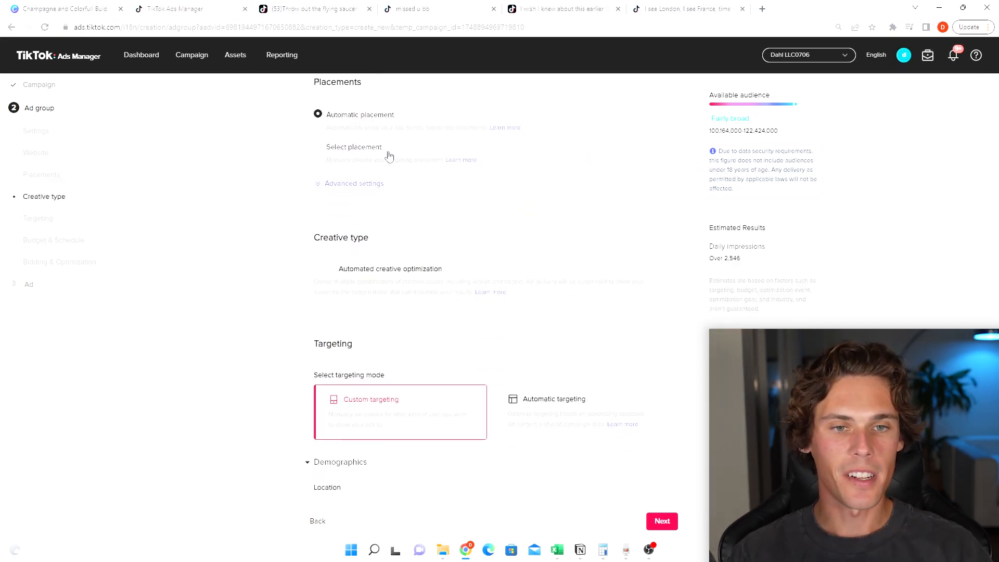
{"action": "scroll", "coordinate": [397, 158], "scroll_direction": "up", "scroll_amount": 2}
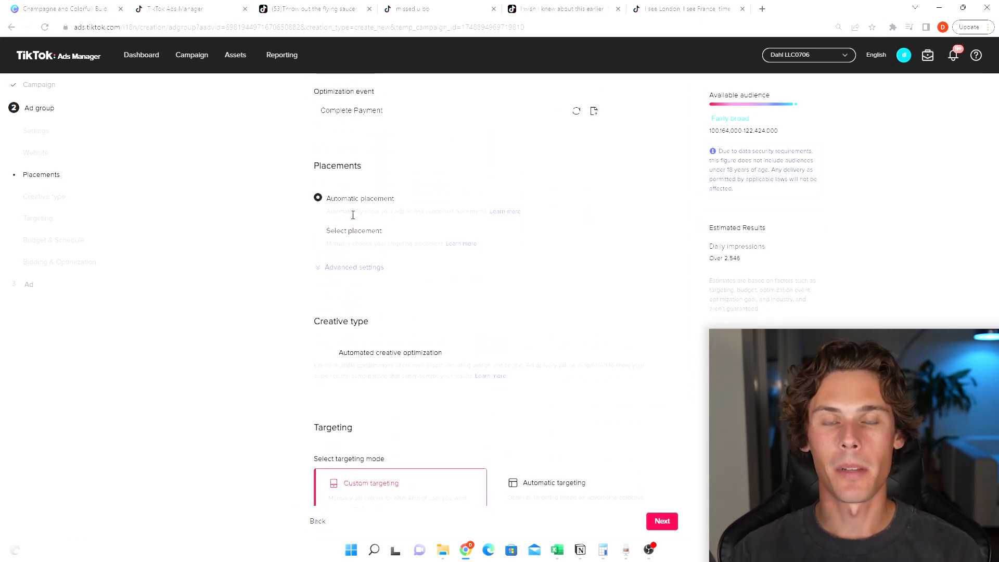
{"action": "left_click", "coordinate": [318, 230]}
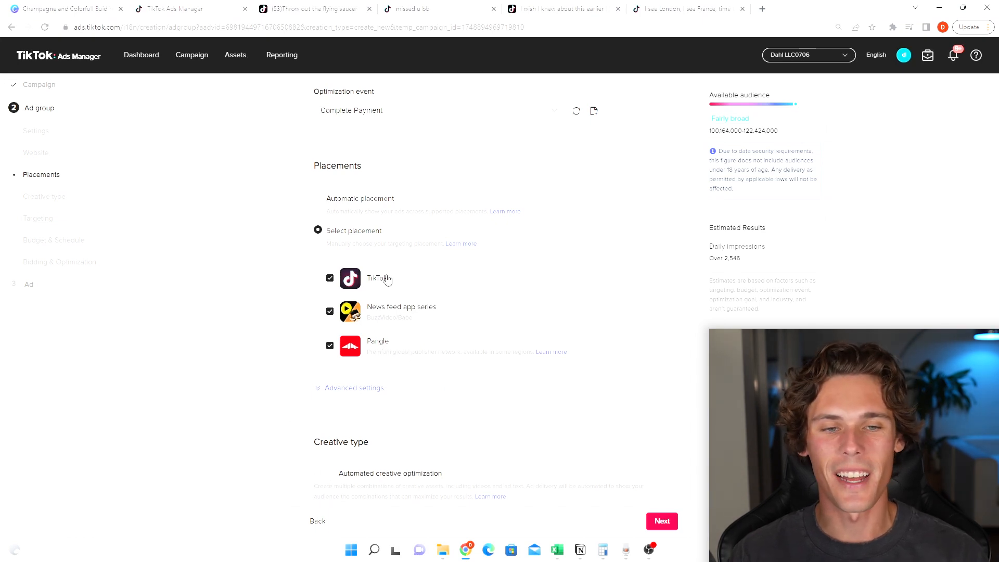
{"action": "left_click", "coordinate": [367, 207]}
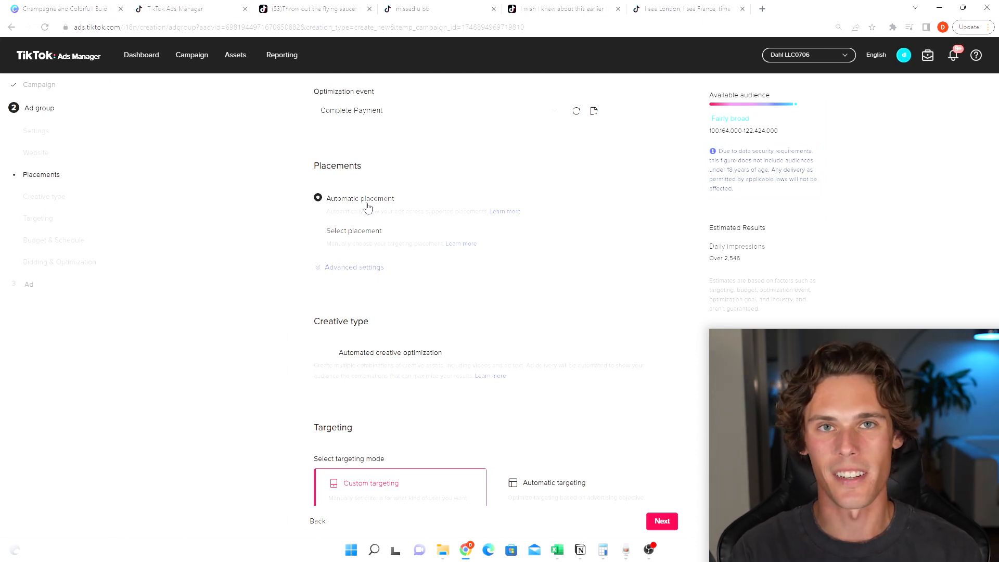
- Expand the advanced placement settings and turn off video download
{"action": "left_click", "coordinate": [367, 270]}
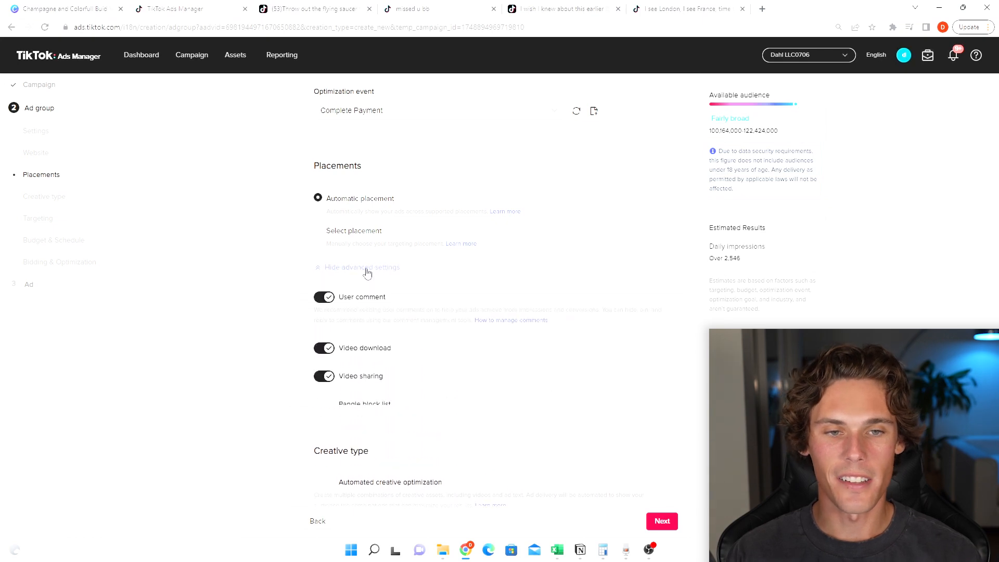
{"action": "scroll", "coordinate": [370, 275], "scroll_direction": "down", "scroll_amount": 2}
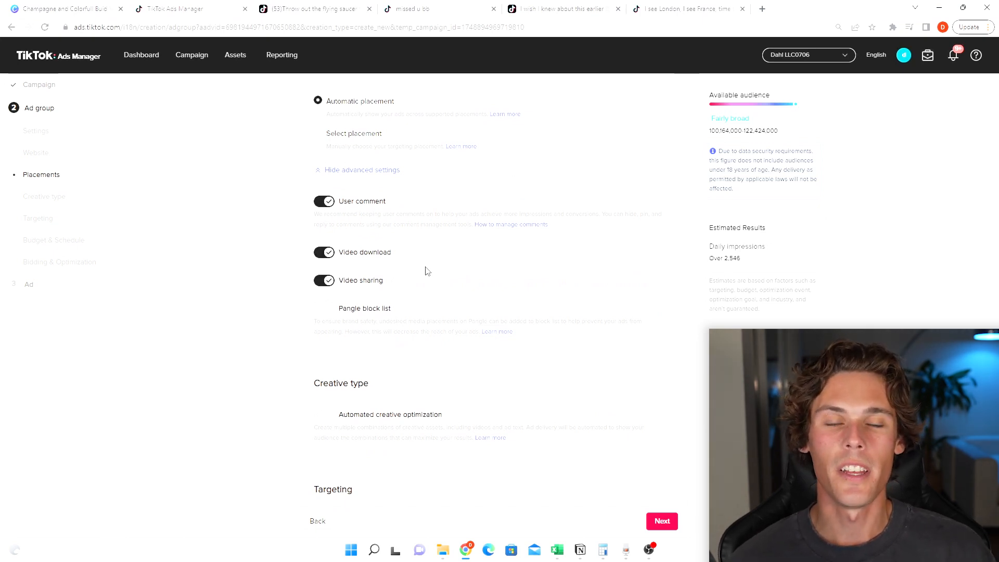
{"action": "left_click", "coordinate": [324, 255]}
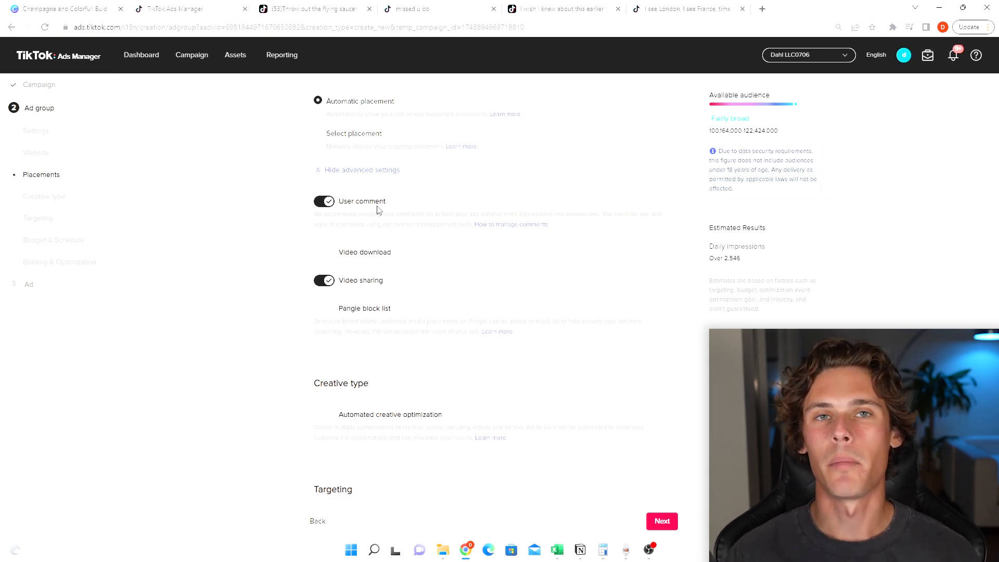
- Try the automated creative optimization switch under the creative type
{"action": "scroll", "coordinate": [379, 210], "scroll_direction": "down", "scroll_amount": 4}
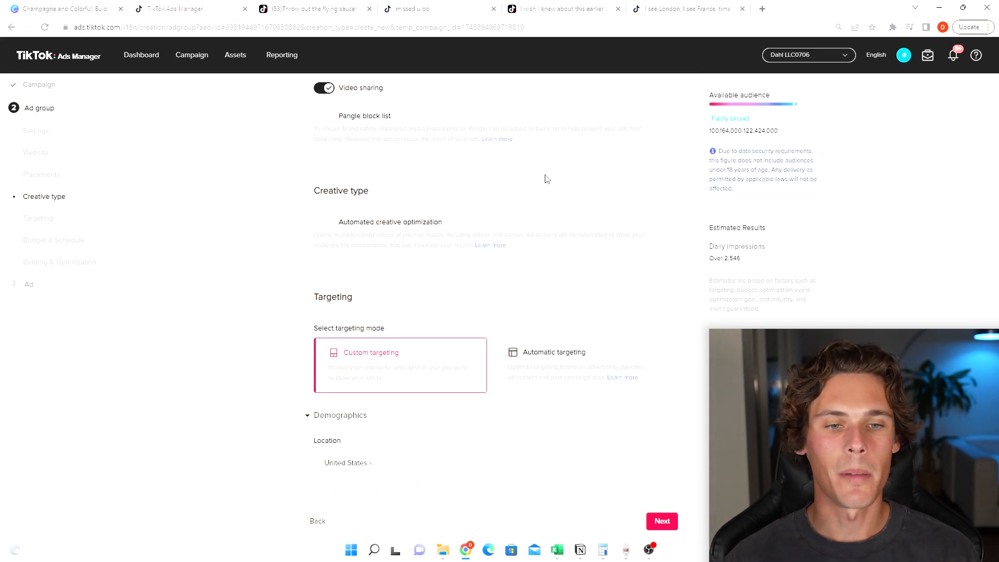
{"action": "double_click", "coordinate": [325, 224]}
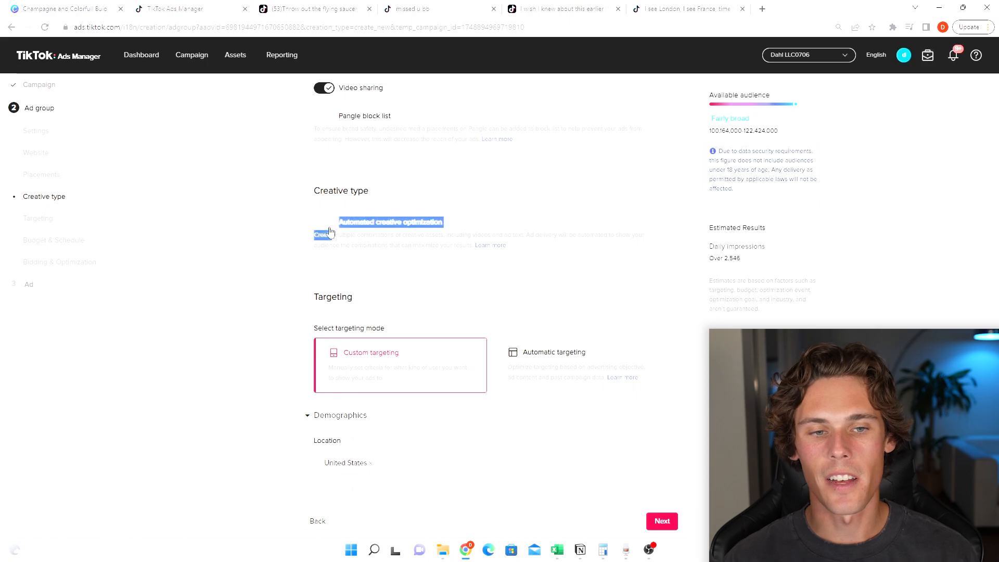
{"action": "left_click", "coordinate": [325, 224]}
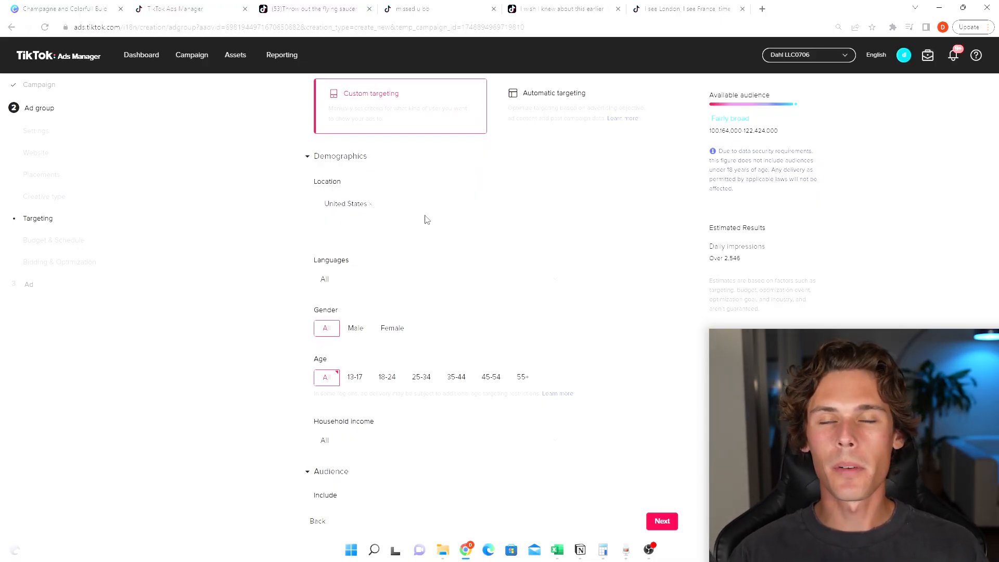
- Add Canada to the targeted locations alongside the United States
{"action": "left_click", "coordinate": [385, 232]}
{"action": "left_click", "coordinate": [348, 249]}
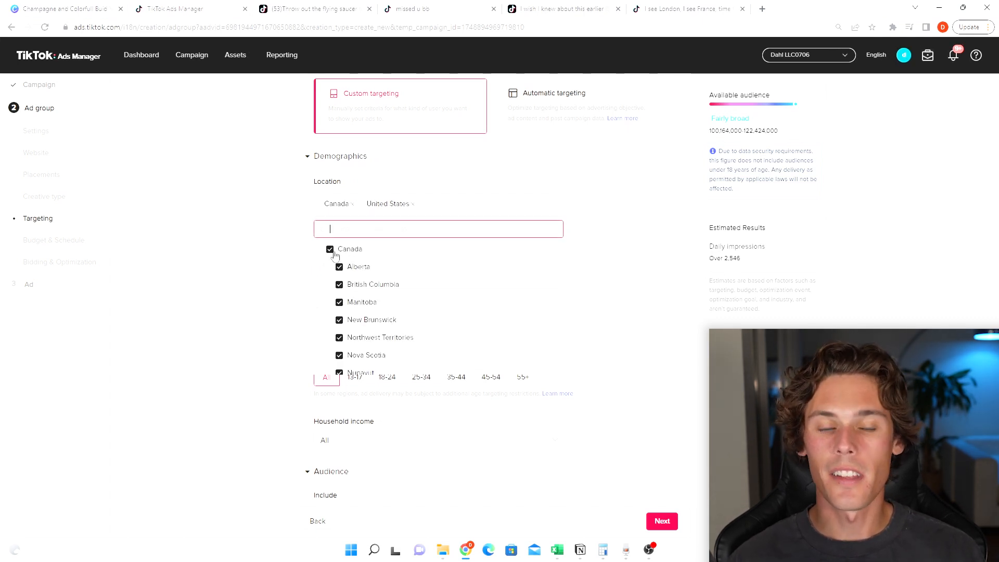
{"action": "left_click", "coordinate": [592, 229]}
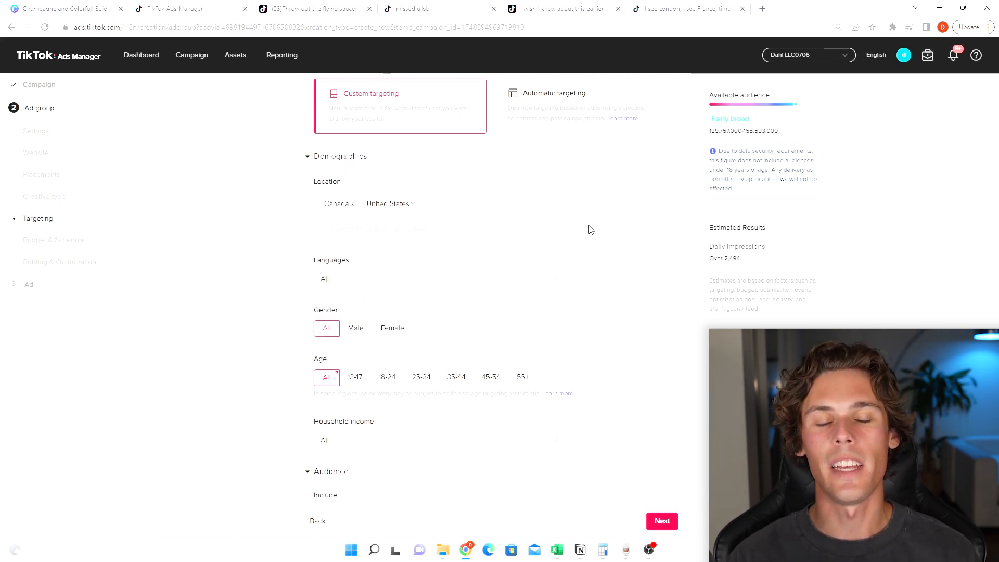
{"action": "left_click", "coordinate": [444, 230]}
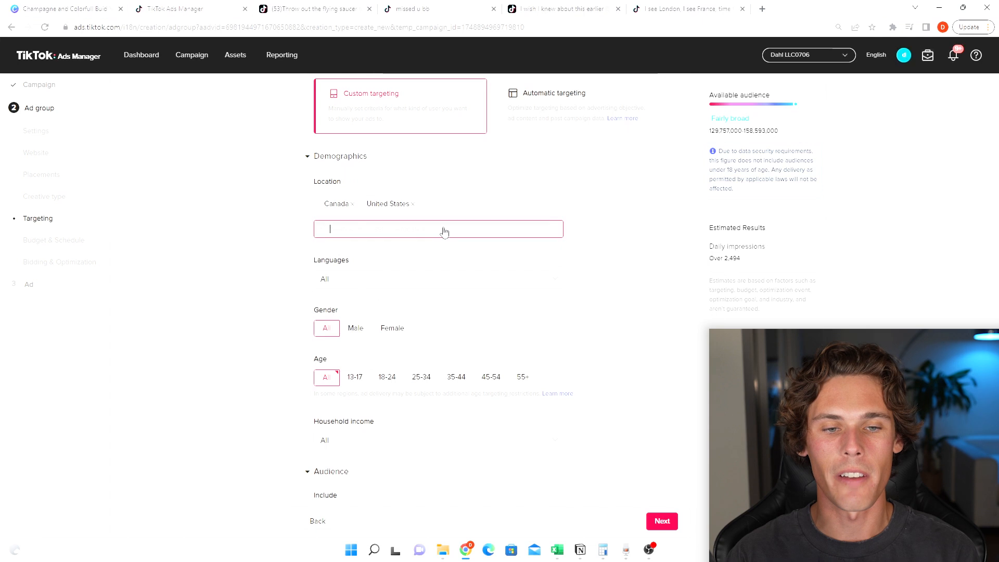
- Try limiting the audience gender to Male and then to Female
{"action": "scroll", "coordinate": [420, 288], "scroll_direction": "down", "scroll_amount": 2}
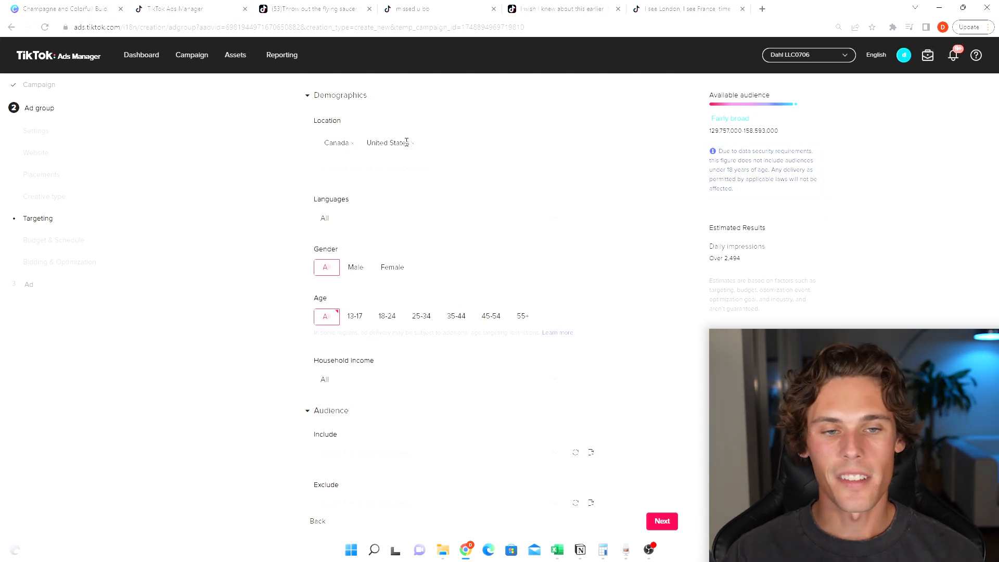
{"action": "scroll", "coordinate": [397, 187], "scroll_direction": "down", "scroll_amount": 1}
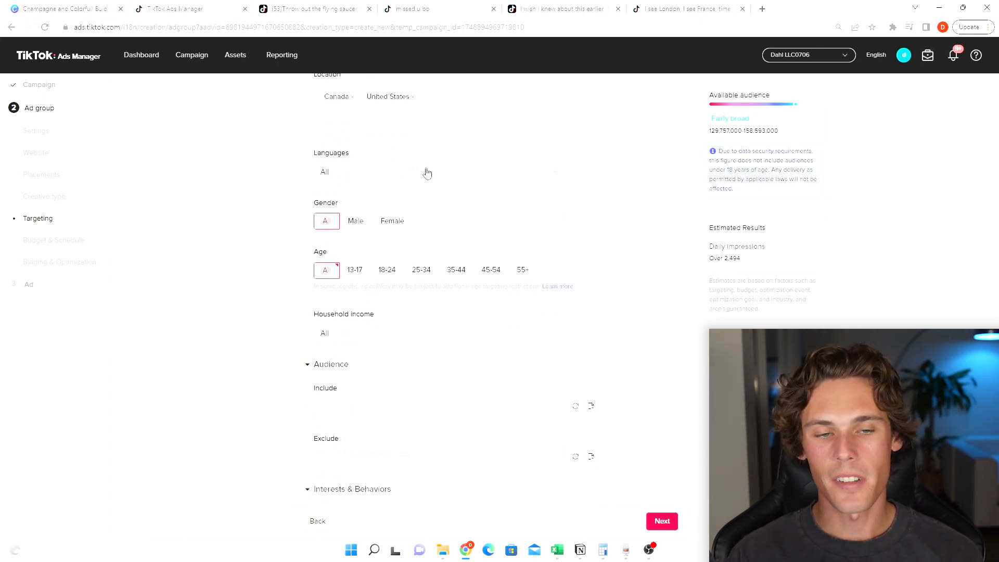
{"action": "scroll", "coordinate": [445, 193], "scroll_direction": "down", "scroll_amount": 1}
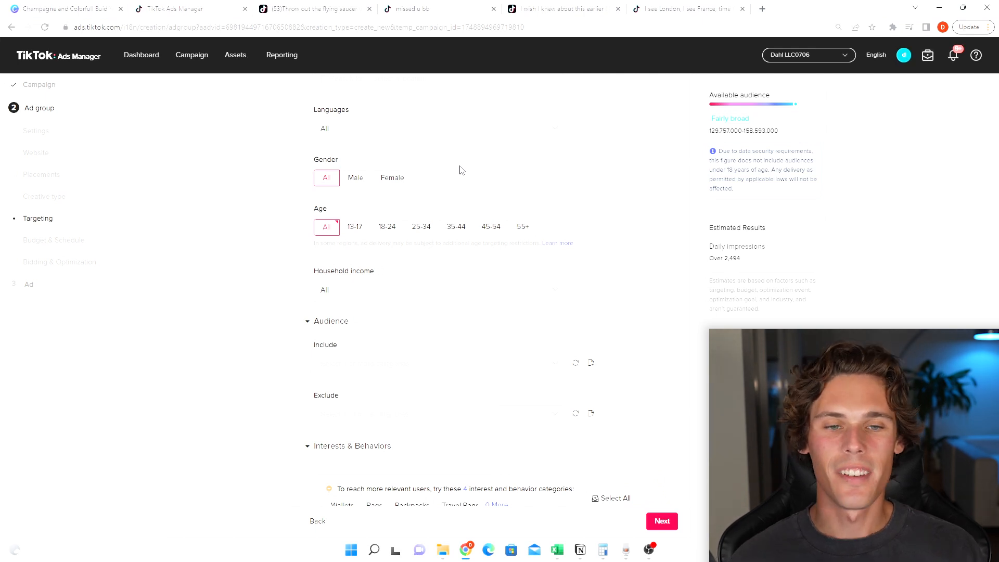
{"action": "left_click", "coordinate": [394, 182]}
{"action": "left_click", "coordinate": [355, 183]}
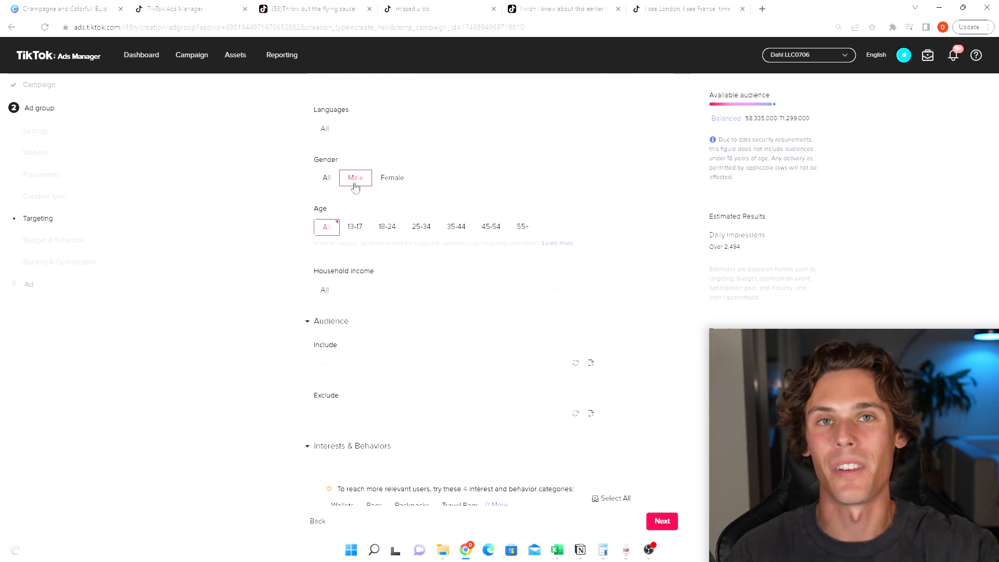
{"action": "left_click", "coordinate": [397, 182]}
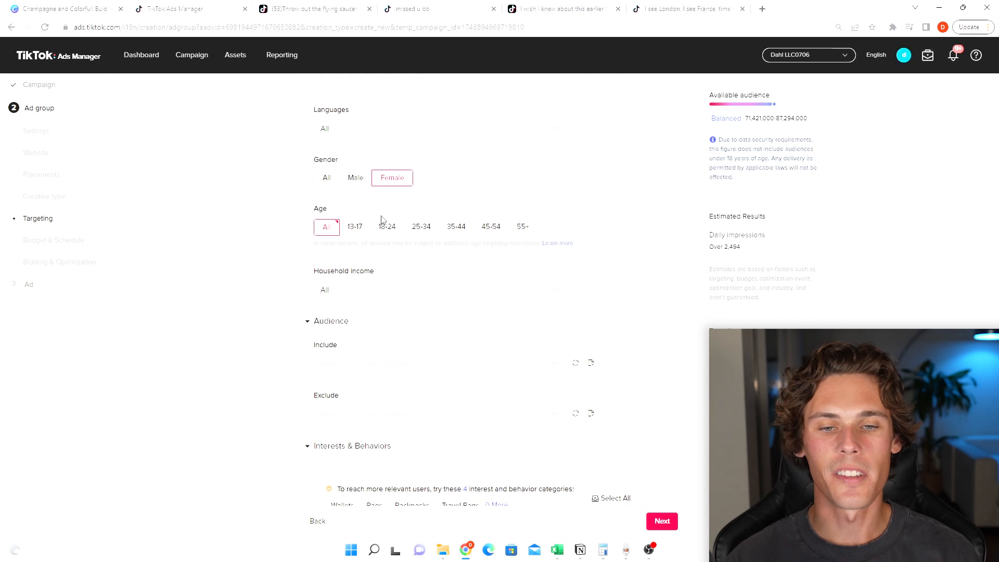
- Try selecting the age groups individually: 55+, 13-17, 18-24, 25-34, 35-44 and 45-54
{"action": "left_click", "coordinate": [521, 226]}
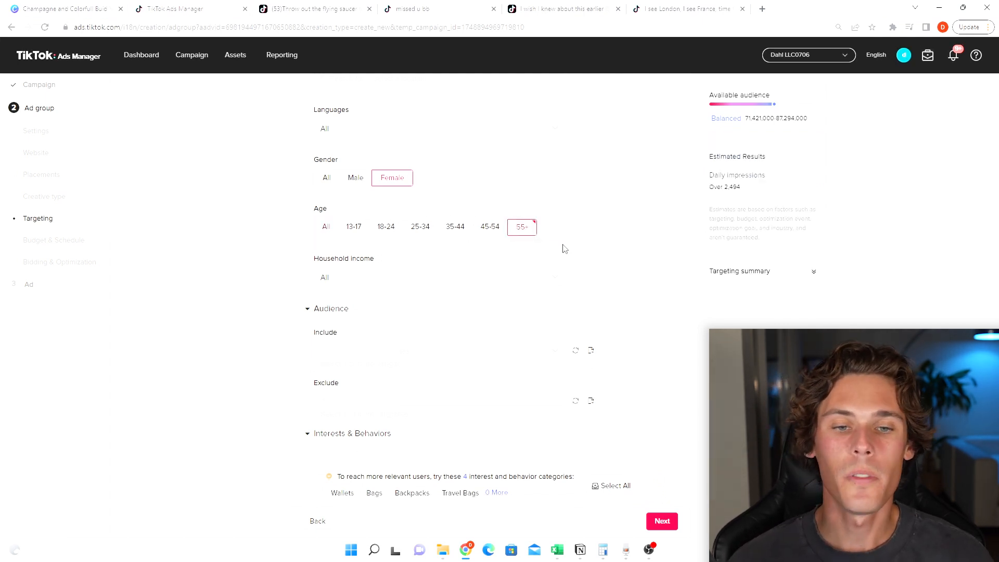
{"action": "left_click", "coordinate": [355, 227]}
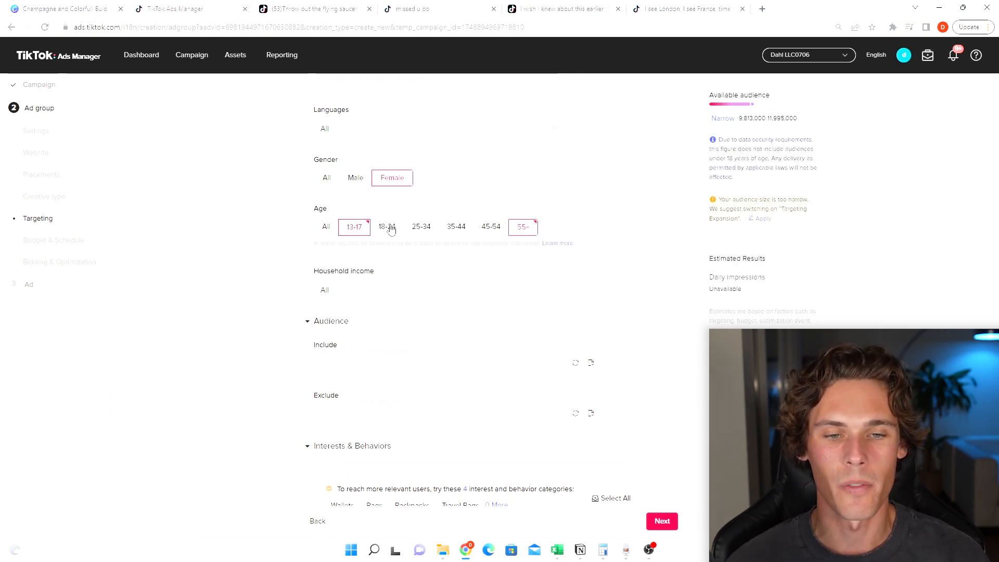
{"action": "left_click", "coordinate": [386, 227]}
{"action": "left_click", "coordinate": [422, 227]}
{"action": "left_click", "coordinate": [457, 227]}
{"action": "left_click", "coordinate": [500, 232]}
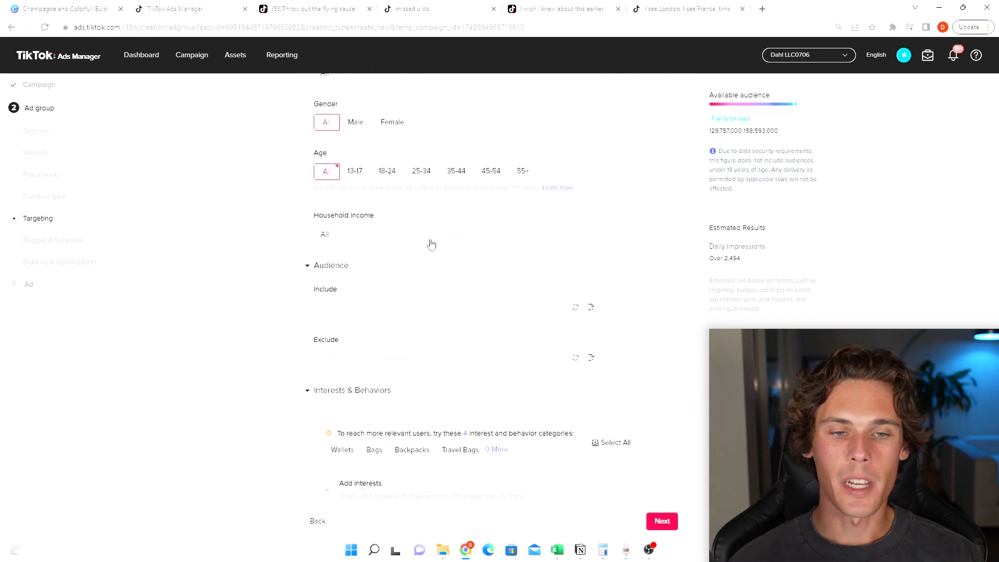
- Open the household income targeting options to review the available ZIP code tiers
{"action": "left_click", "coordinate": [433, 239]}
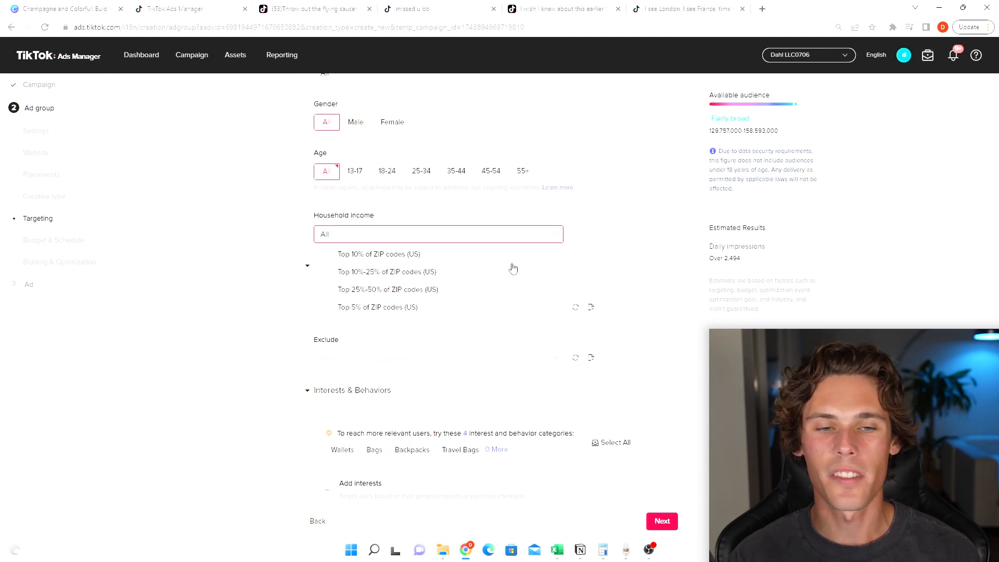
- Add Golf as a general interest to the ad group's interest targeting
{"action": "scroll", "coordinate": [414, 147], "scroll_direction": "down", "scroll_amount": 3}
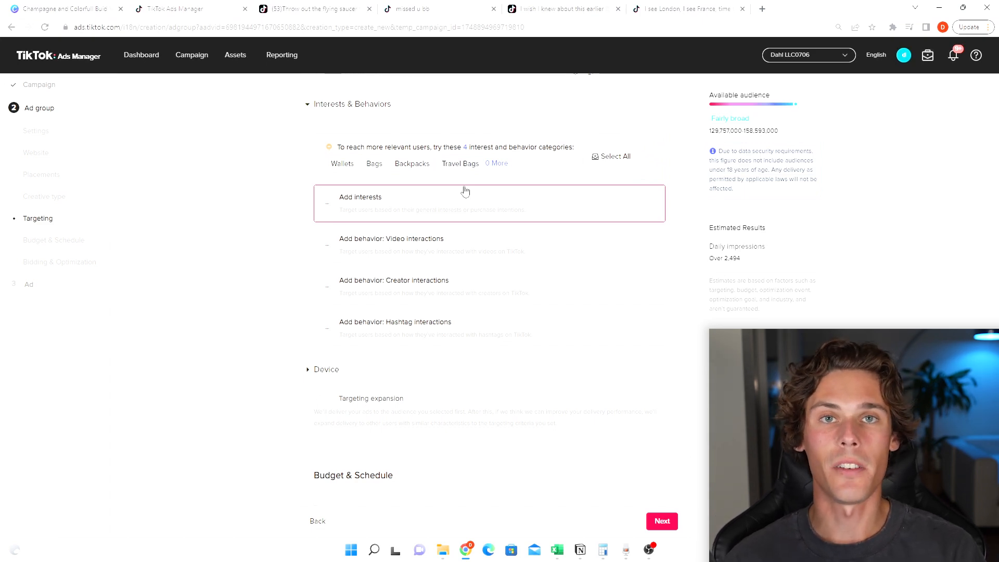
{"action": "left_click", "coordinate": [466, 192]}
{"action": "type", "text": "golf"}
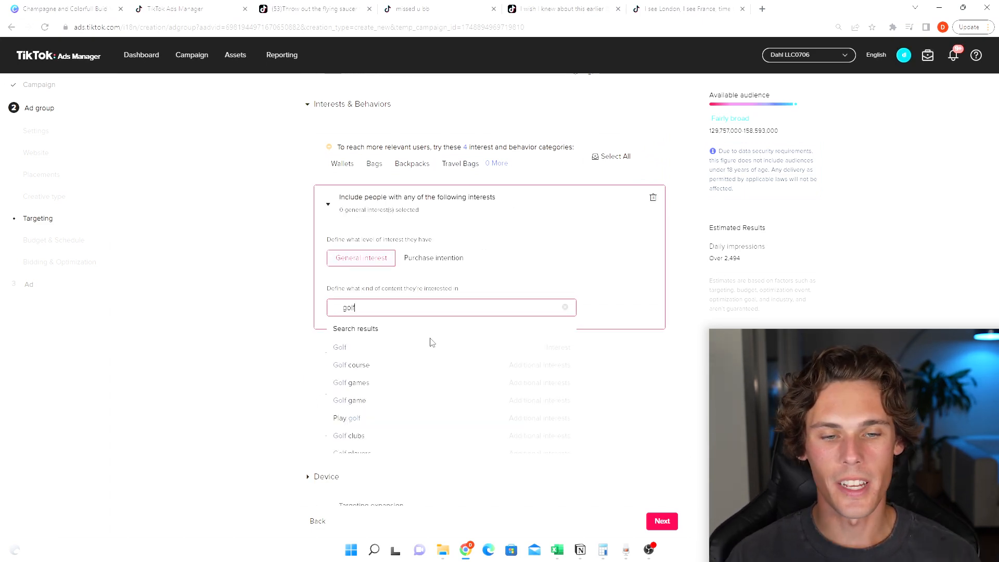
{"action": "left_click", "coordinate": [435, 347]}
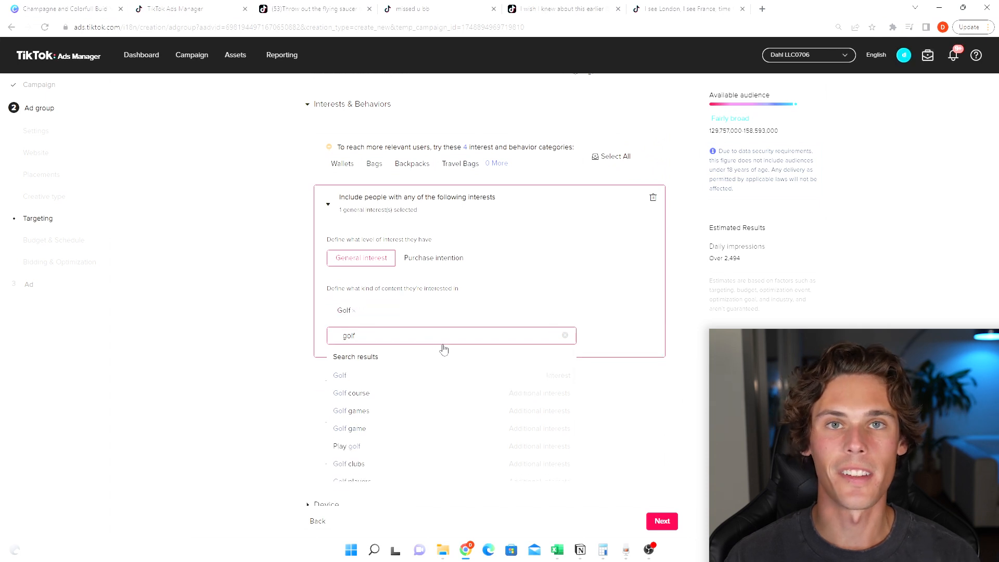
{"action": "left_click", "coordinate": [701, 362]}
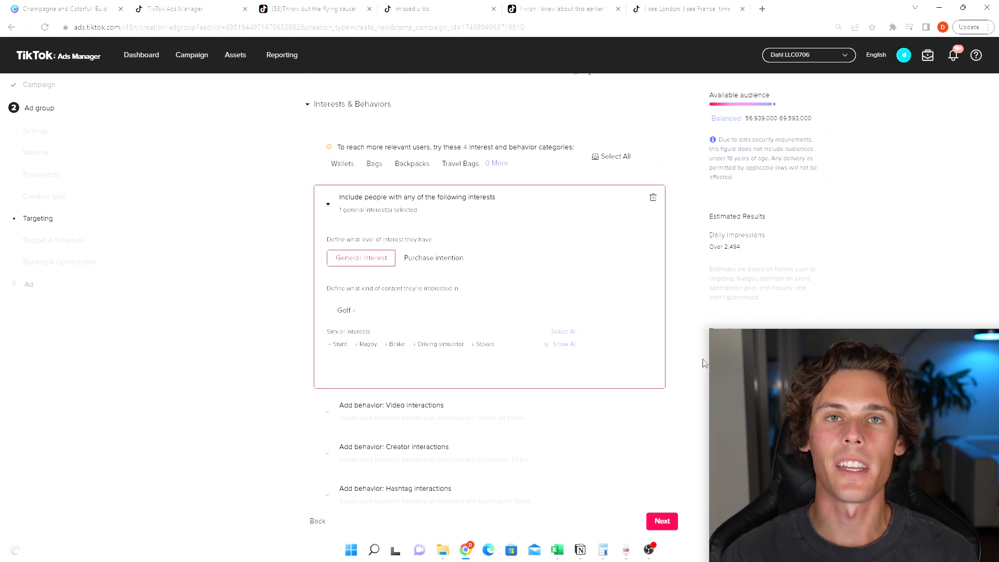
- Review the behavior targeting options for video interactions, creator interactions and hashtag interactions
{"action": "scroll", "coordinate": [538, 263], "scroll_direction": "down", "scroll_amount": 2}
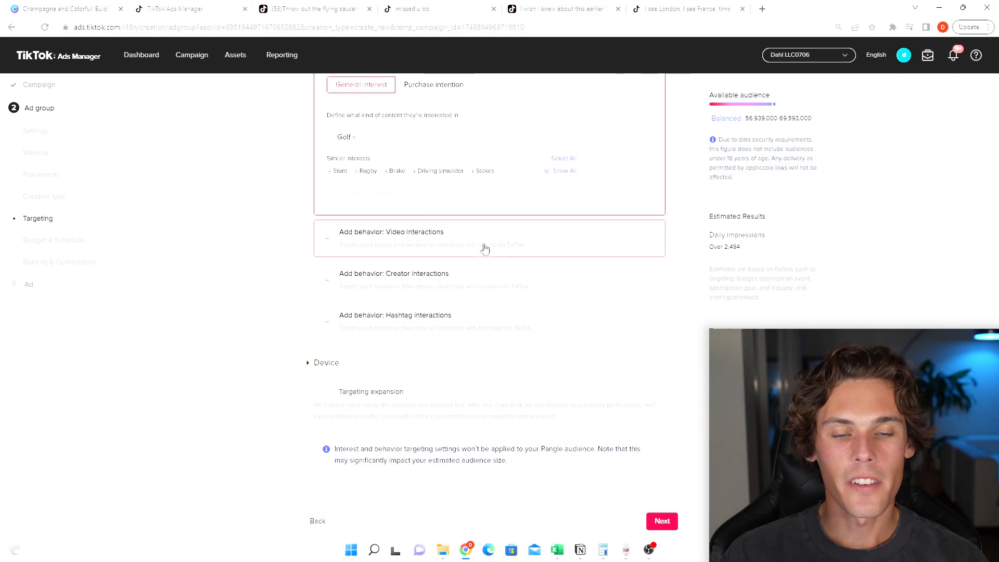
{"action": "left_click", "coordinate": [414, 241]}
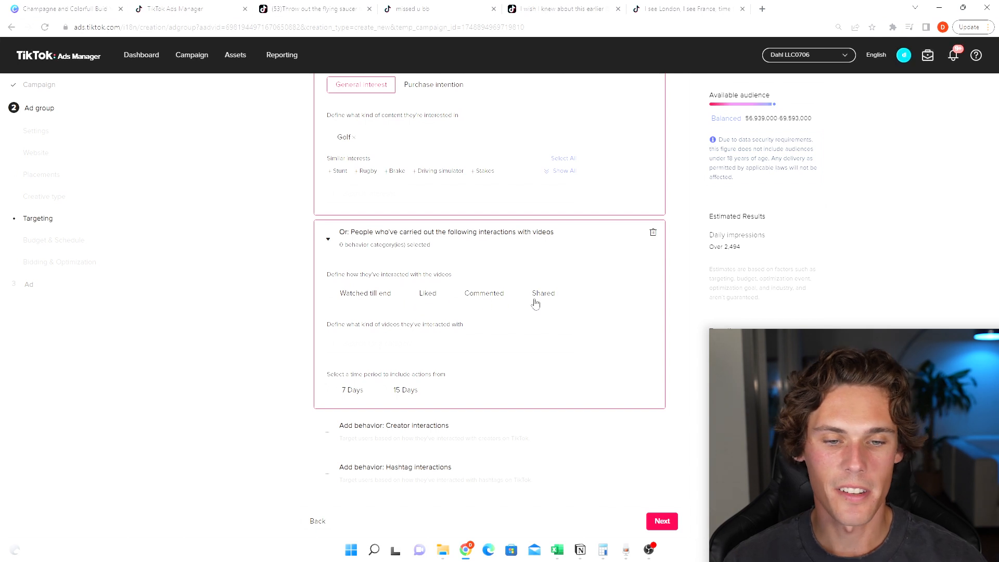
{"action": "scroll", "coordinate": [457, 330], "scroll_direction": "down", "scroll_amount": 2}
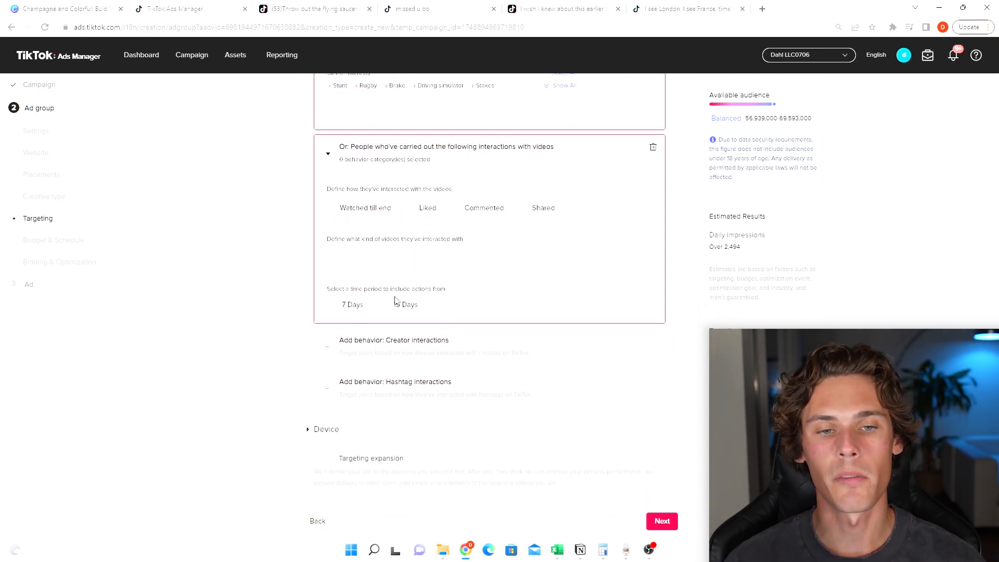
{"action": "left_click", "coordinate": [446, 151]}
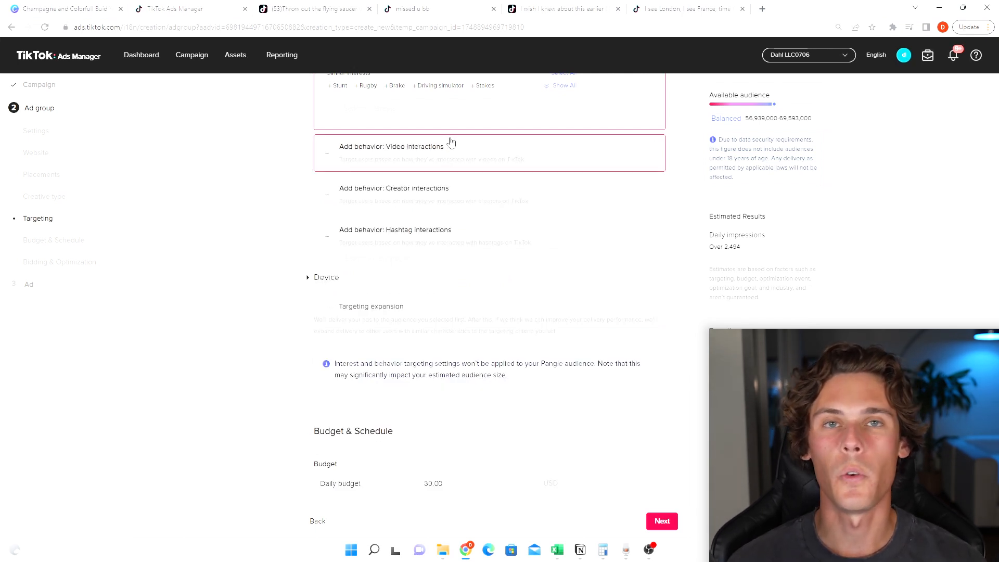
{"action": "left_click", "coordinate": [477, 193]}
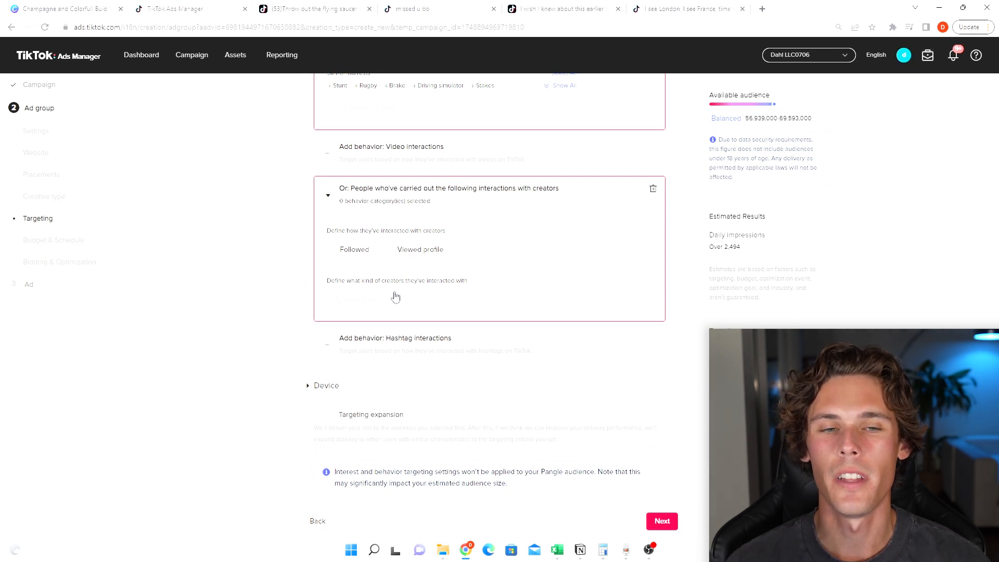
{"action": "left_click", "coordinate": [421, 195]}
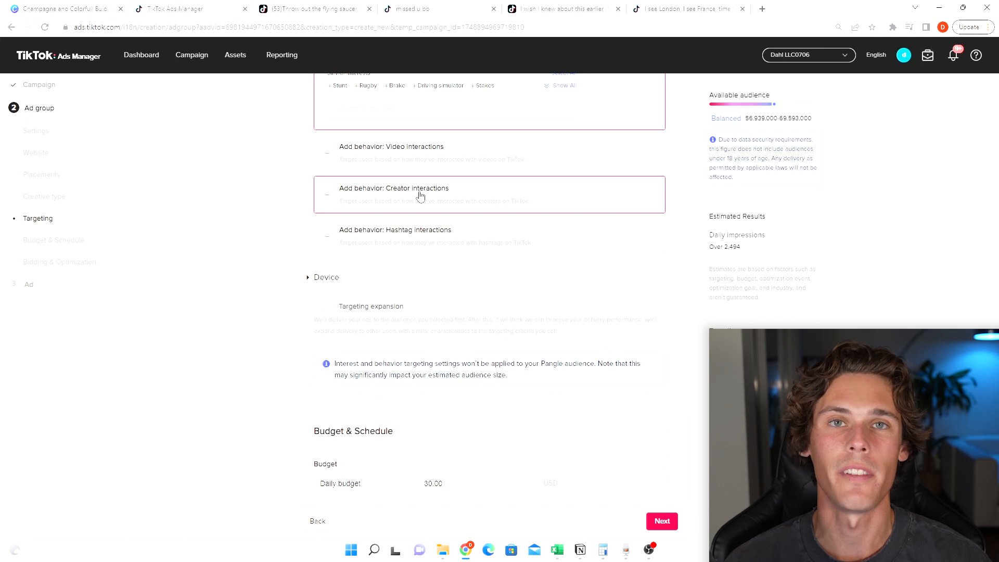
{"action": "left_click", "coordinate": [458, 235]}
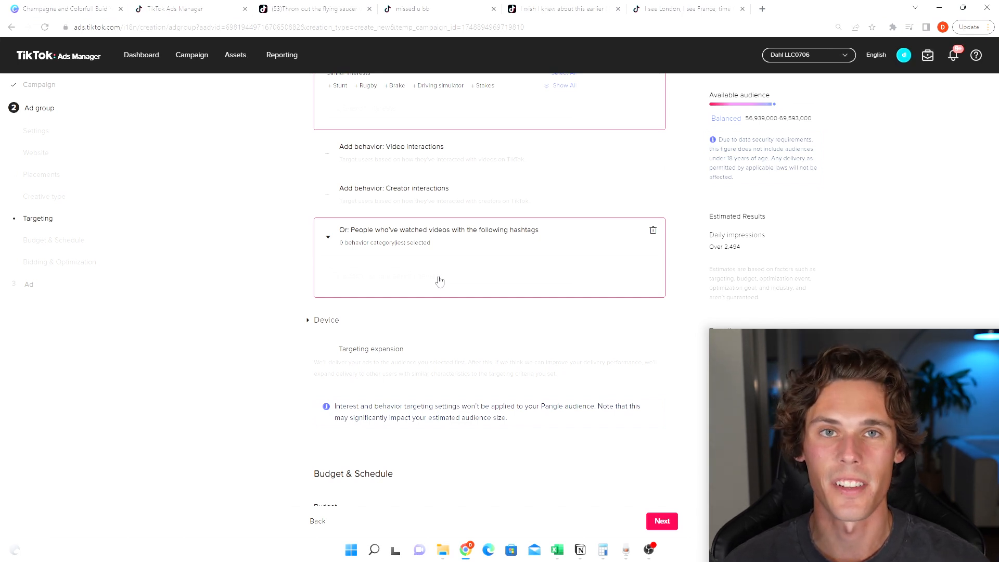
- Turn on targeting expansion and apply it to Interests & Behaviors
{"action": "scroll", "coordinate": [440, 282], "scroll_direction": "down", "scroll_amount": 3}
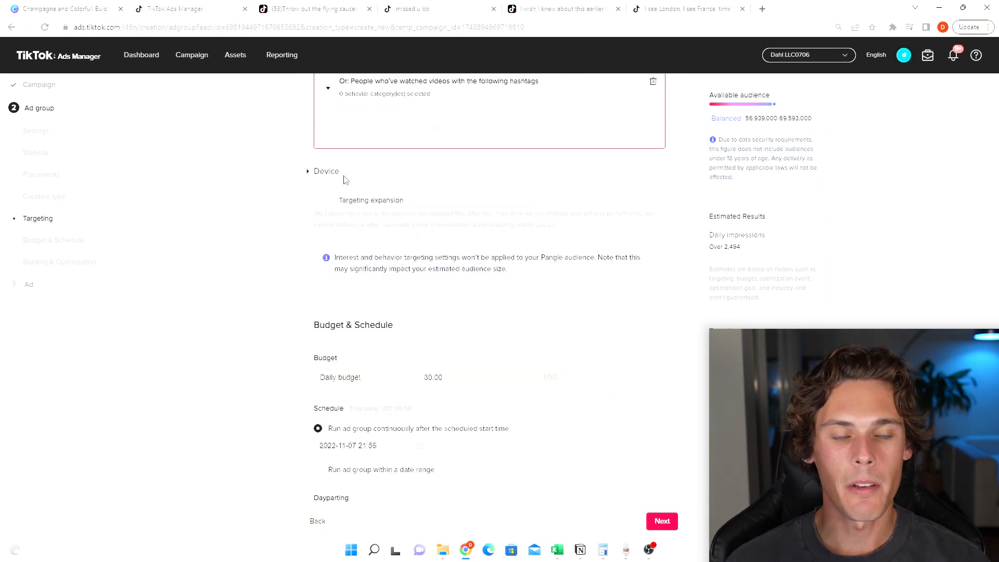
{"action": "left_click", "coordinate": [320, 203]}
{"action": "left_click", "coordinate": [322, 202]}
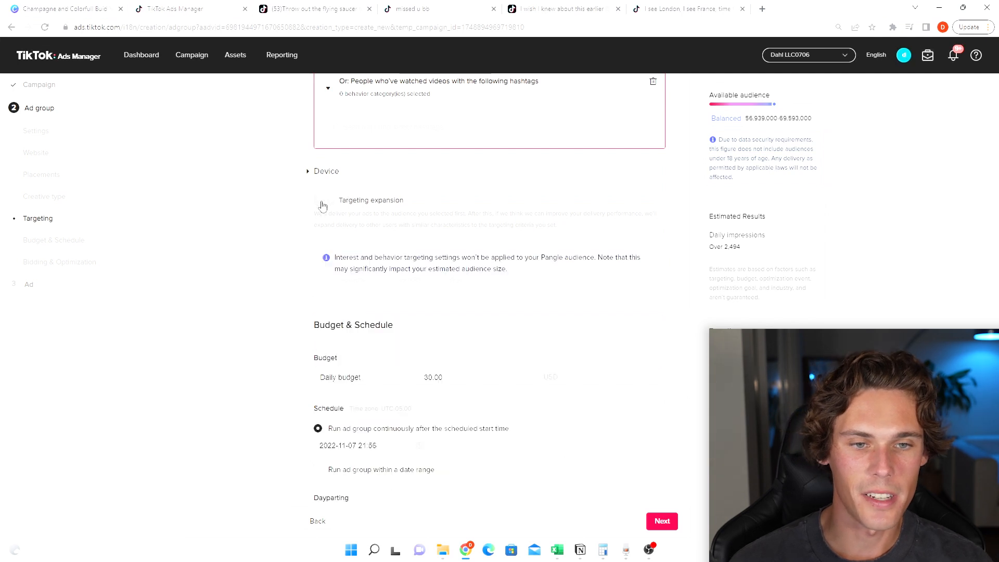
{"action": "left_click", "coordinate": [322, 203]}
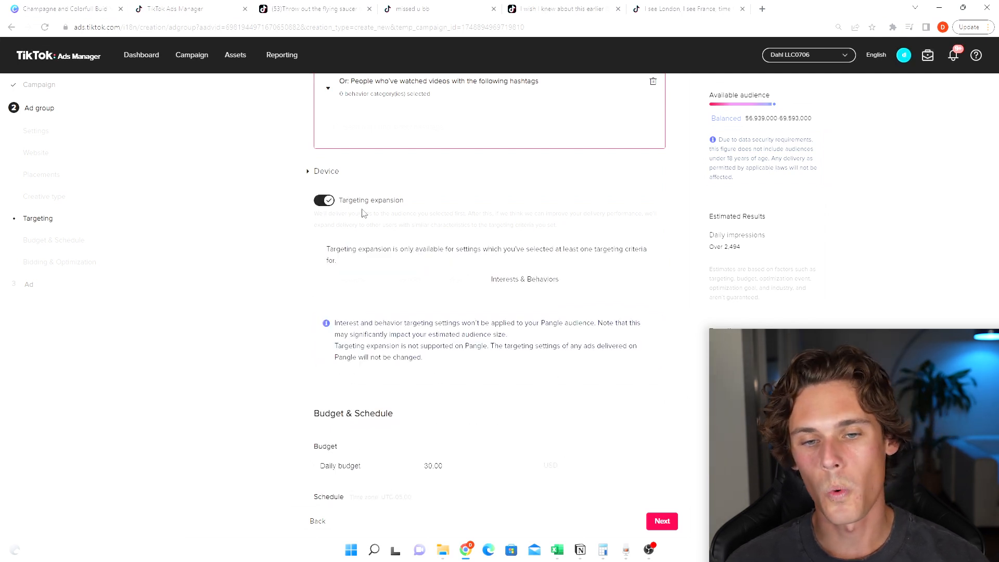
{"action": "left_click", "coordinate": [488, 285]}
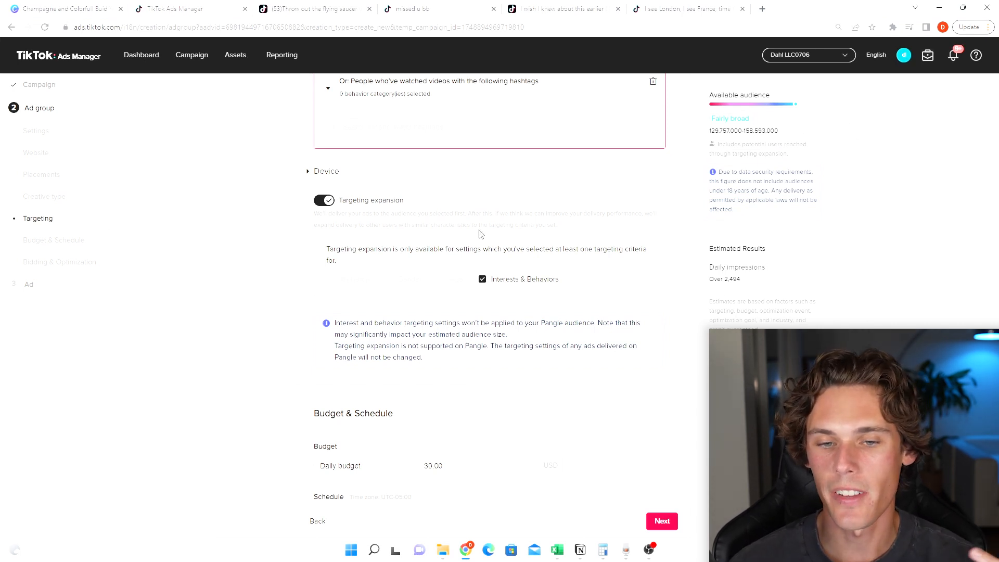
- Compare the available audience with the Interests & Behaviors expansion switched off and back on
{"action": "left_click_drag", "start_coordinate": [717, 128], "coordinate": [747, 150]}
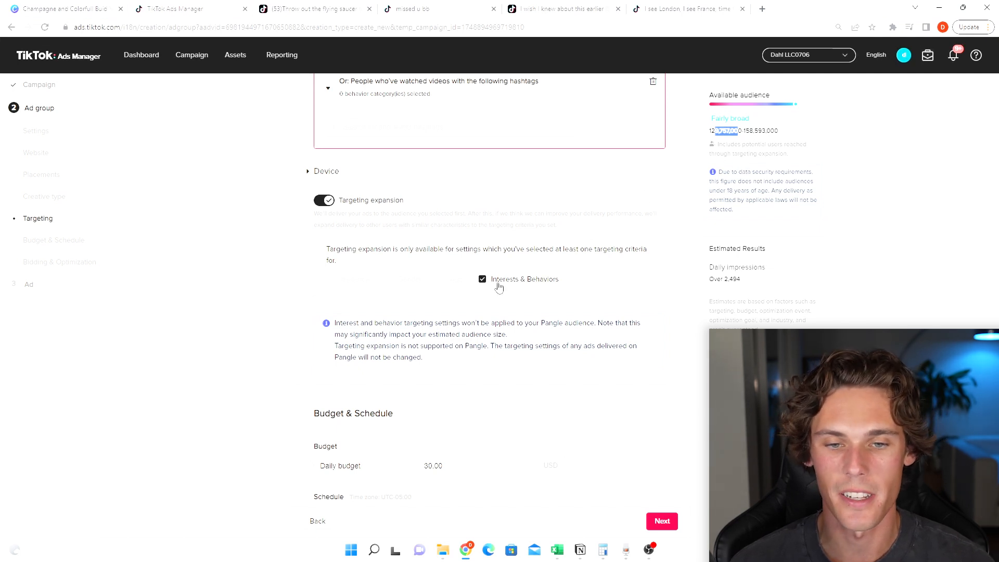
{"action": "left_click", "coordinate": [483, 281]}
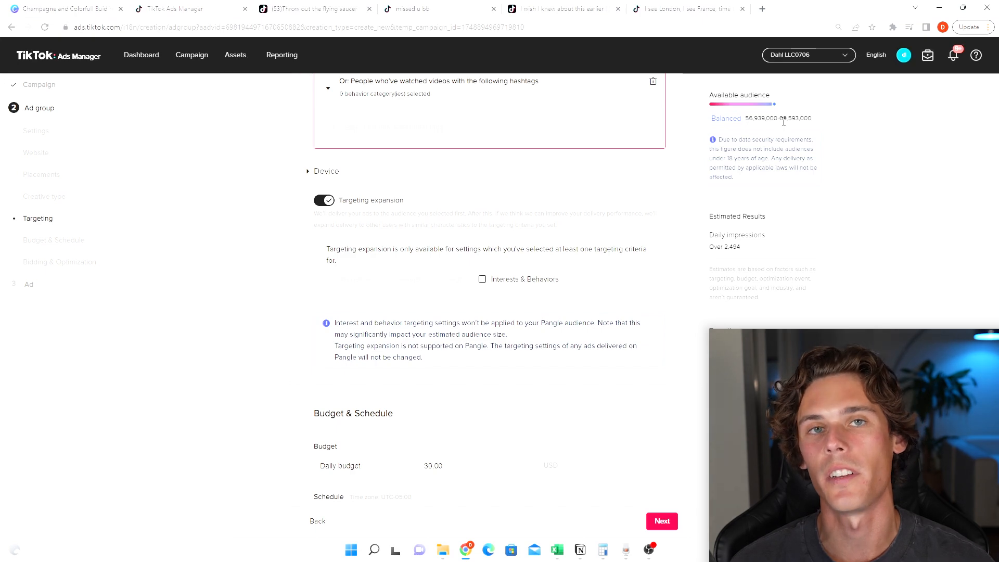
{"action": "scroll", "coordinate": [520, 267], "scroll_direction": "up", "scroll_amount": 4}
{"action": "scroll", "coordinate": [522, 333], "scroll_direction": "down", "scroll_amount": 3}
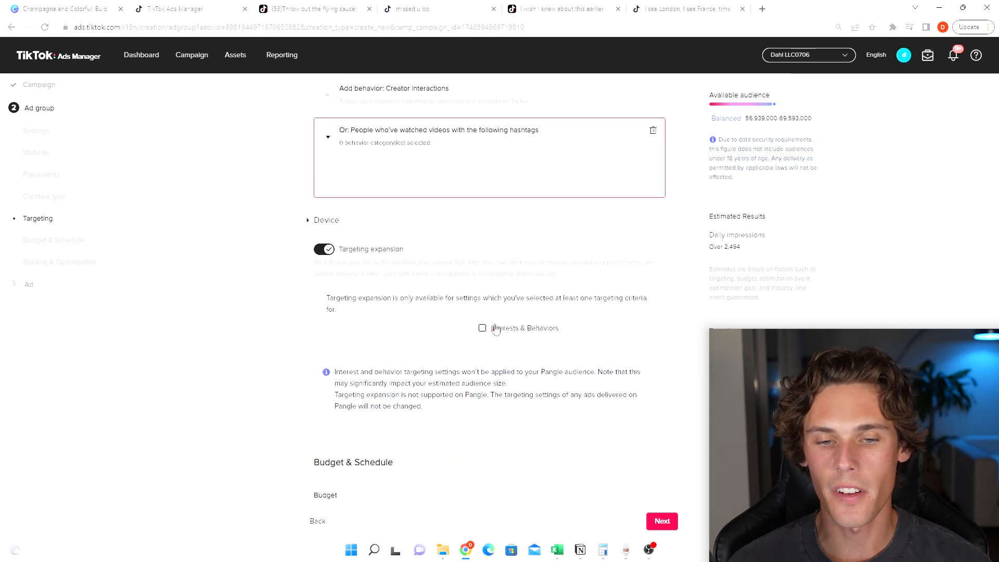
{"action": "left_click", "coordinate": [524, 328]}
{"action": "scroll", "coordinate": [525, 328], "scroll_direction": "up", "scroll_amount": 4}
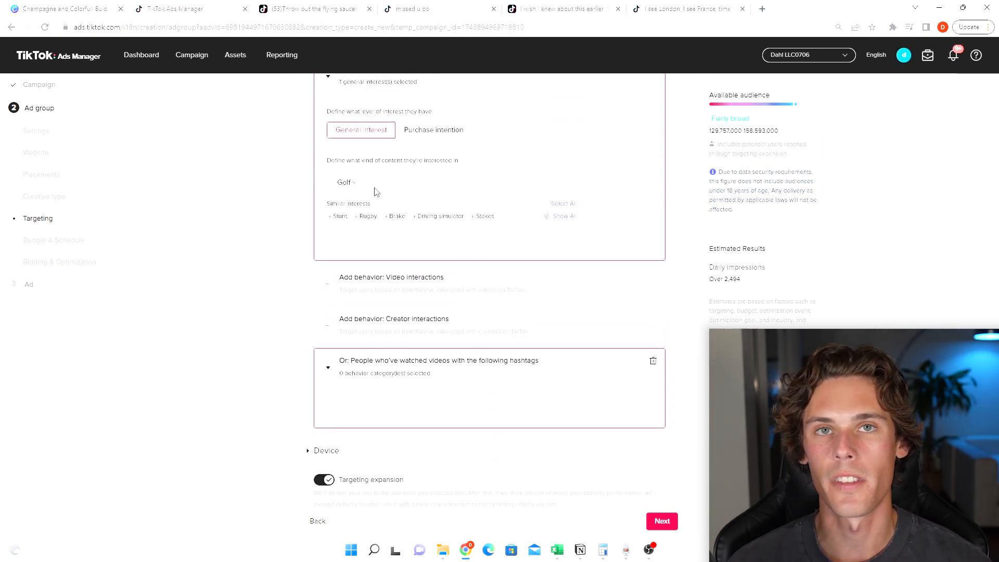
{"action": "scroll", "coordinate": [532, 200], "scroll_direction": "down", "scroll_amount": 2}
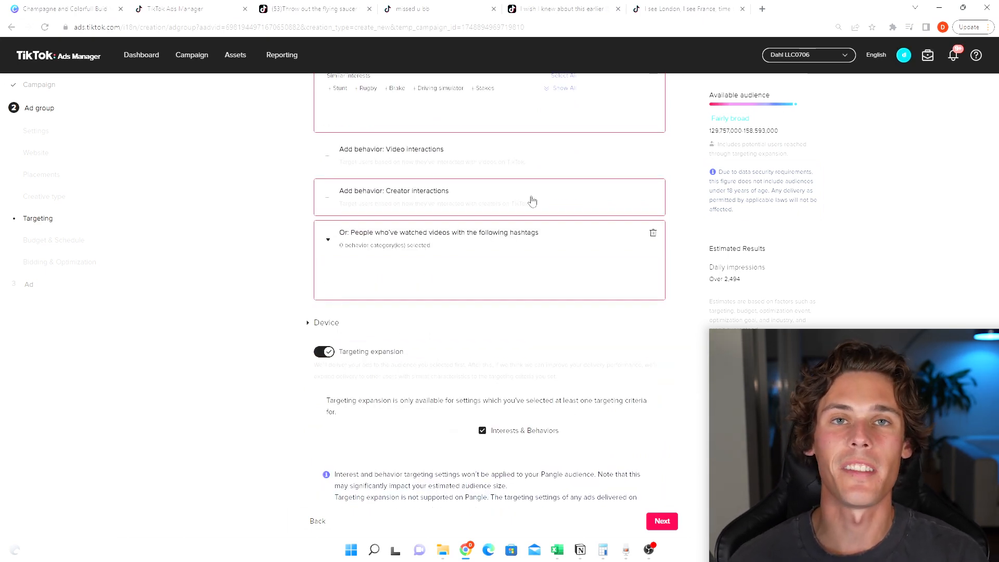
- Review the ad group's daily budget amount under Budget & Schedule
{"action": "scroll", "coordinate": [532, 201], "scroll_direction": "down", "scroll_amount": 7}
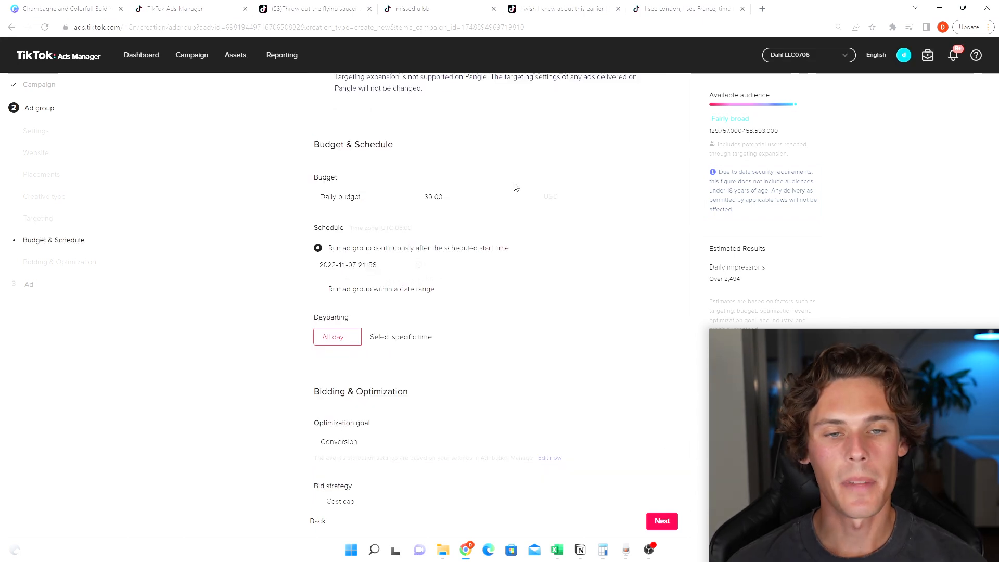
{"action": "left_click", "coordinate": [458, 195]}
{"action": "left_click_drag", "start_coordinate": [459, 196], "coordinate": [403, 201]}
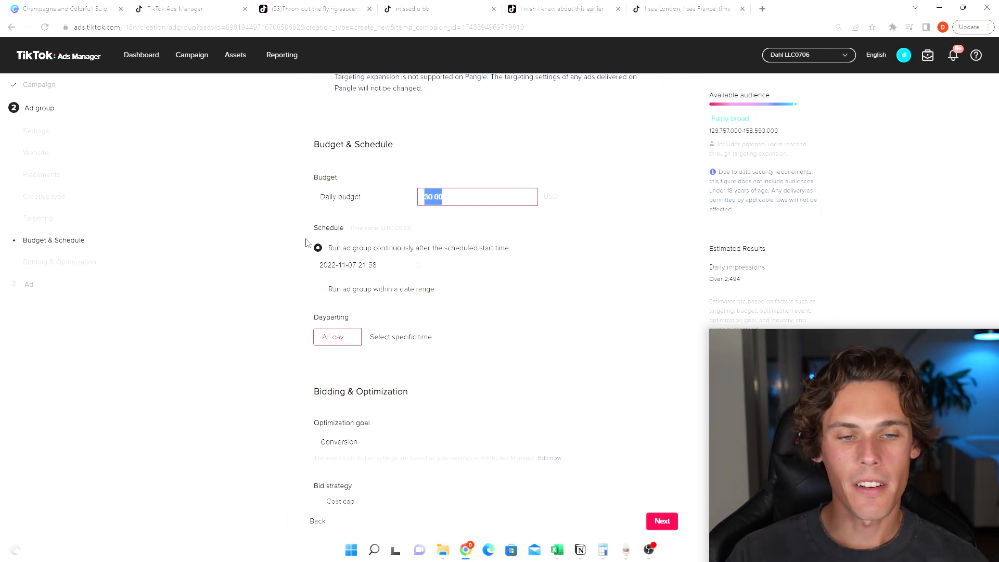
- Try scheduling the ad group within a date range, and restore running continuously after the scheduled start time
{"action": "scroll", "coordinate": [392, 240], "scroll_direction": "down", "scroll_amount": 2}
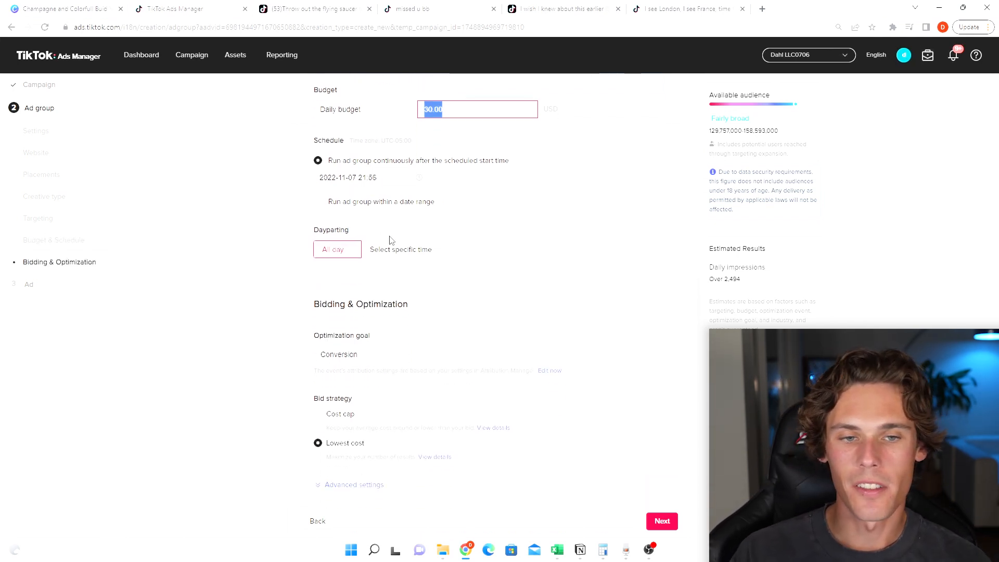
{"action": "left_click", "coordinate": [380, 205]}
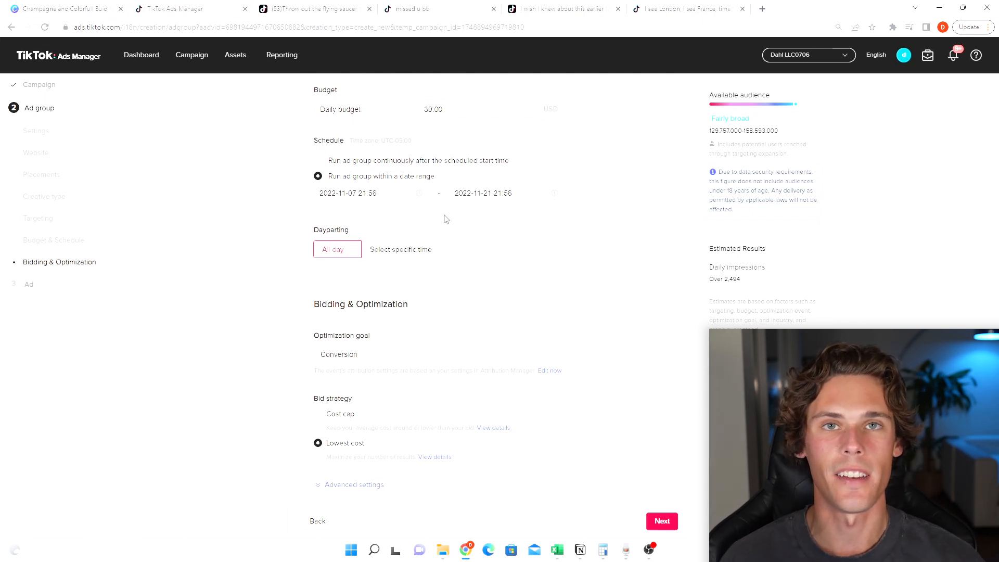
{"action": "scroll", "coordinate": [445, 218], "scroll_direction": "up", "scroll_amount": 1}
{"action": "left_click", "coordinate": [319, 237]}
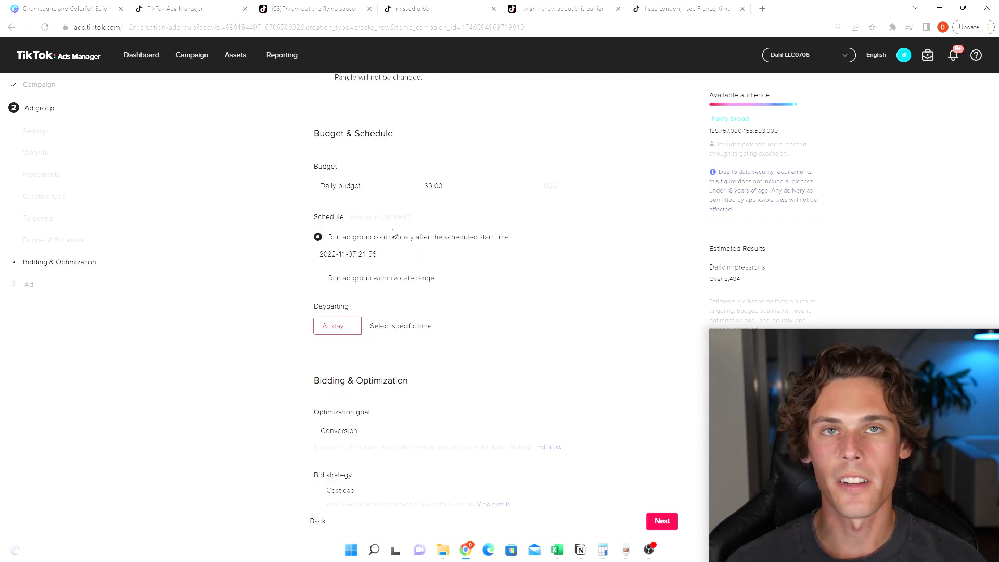
- Set the ad group's dayparting to a specific time selection instead of all day
{"action": "scroll", "coordinate": [393, 233], "scroll_direction": "down", "scroll_amount": 1}
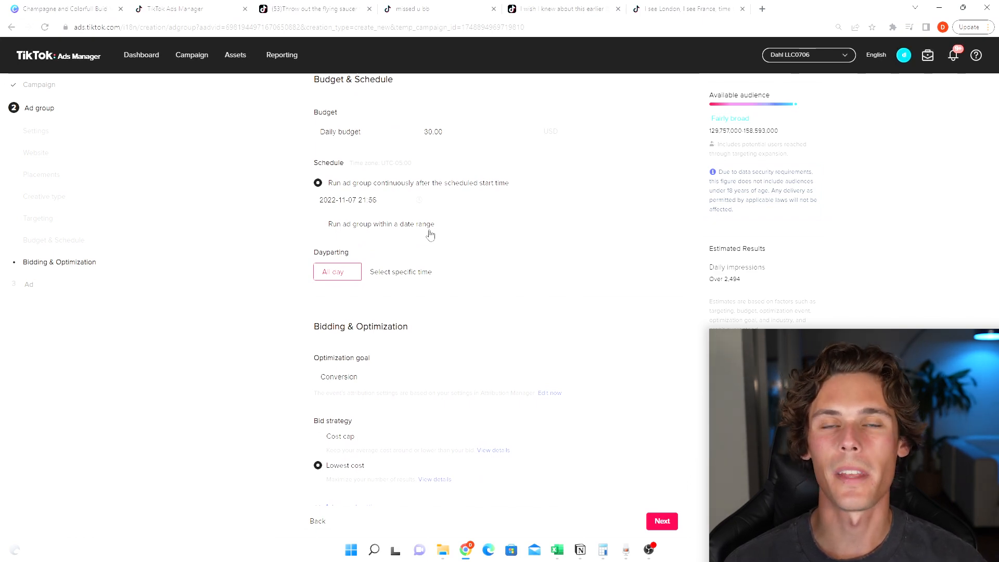
{"action": "scroll", "coordinate": [431, 235], "scroll_direction": "down", "scroll_amount": 1}
{"action": "left_click", "coordinate": [424, 237]}
{"action": "scroll", "coordinate": [424, 237], "scroll_direction": "down", "scroll_amount": 1}
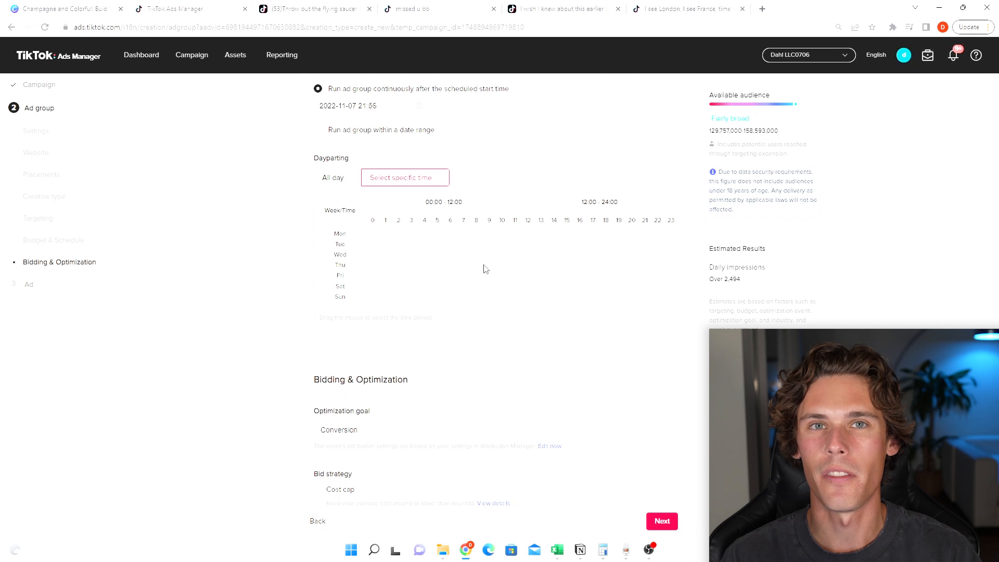
- Try the Cost cap bid strategy to view its suggested minimum bid, and switch back to Lowest cost
{"action": "scroll", "coordinate": [453, 269], "scroll_direction": "down", "scroll_amount": 2}
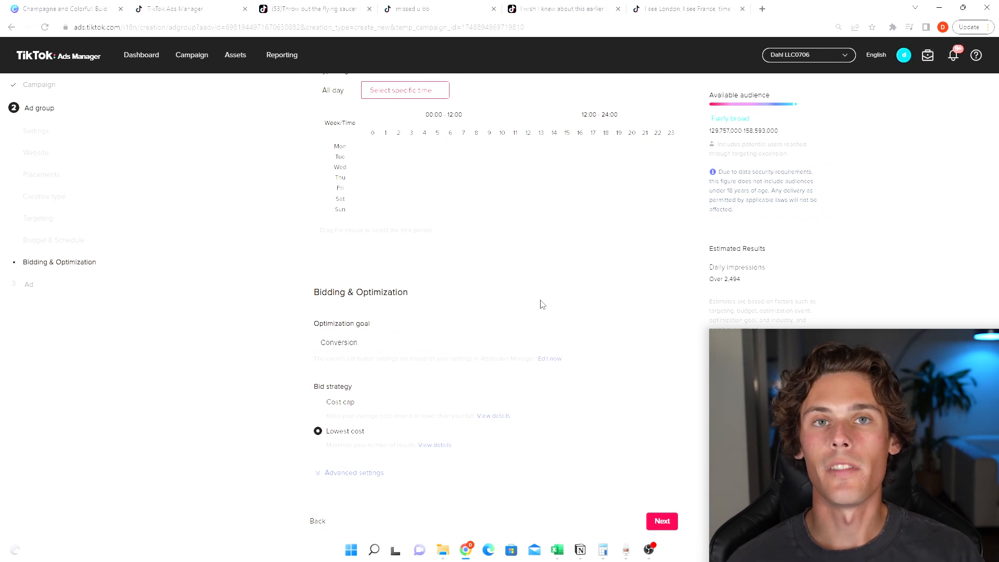
{"action": "left_click", "coordinate": [348, 404]}
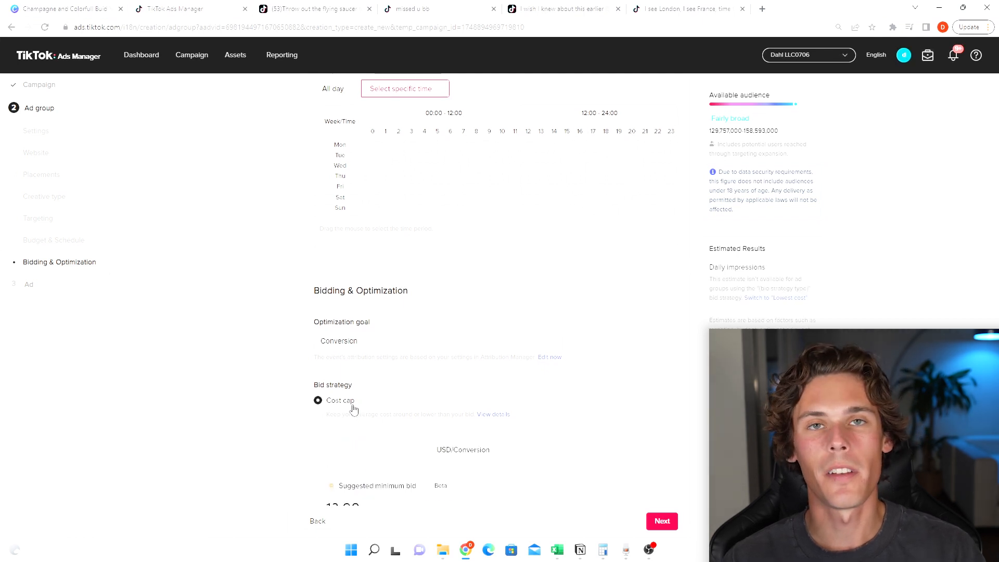
{"action": "scroll", "coordinate": [350, 407], "scroll_direction": "down", "scroll_amount": 3}
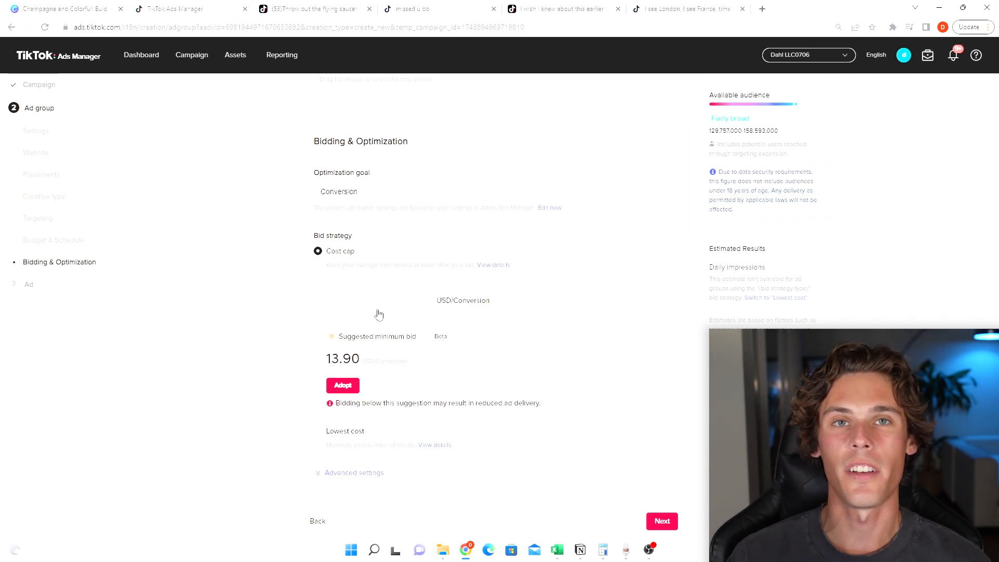
{"action": "right_click", "coordinate": [344, 435]}
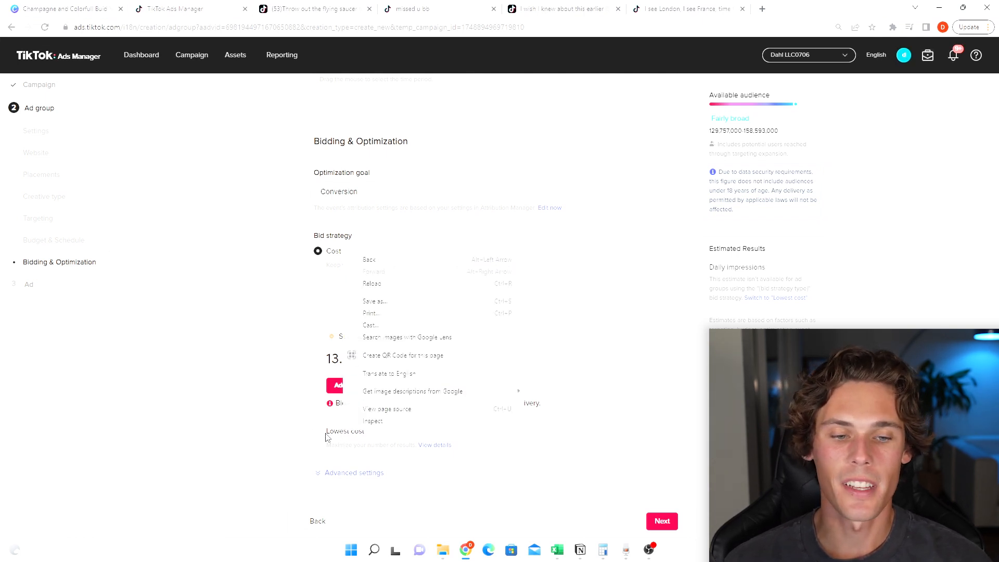
{"action": "left_click", "coordinate": [318, 434]}
{"action": "left_click", "coordinate": [318, 432]}
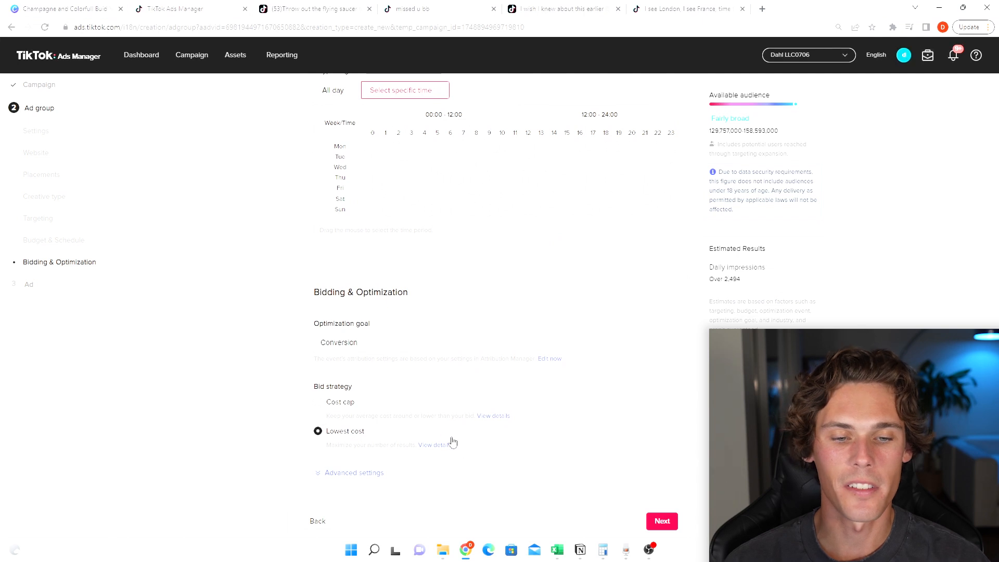
- Expand the advanced bidding settings to examine the billing event and delivery type, and look over the whole ad group setup
{"action": "left_click", "coordinate": [383, 472]}
{"action": "scroll", "coordinate": [417, 365], "scroll_direction": "down", "scroll_amount": 2}
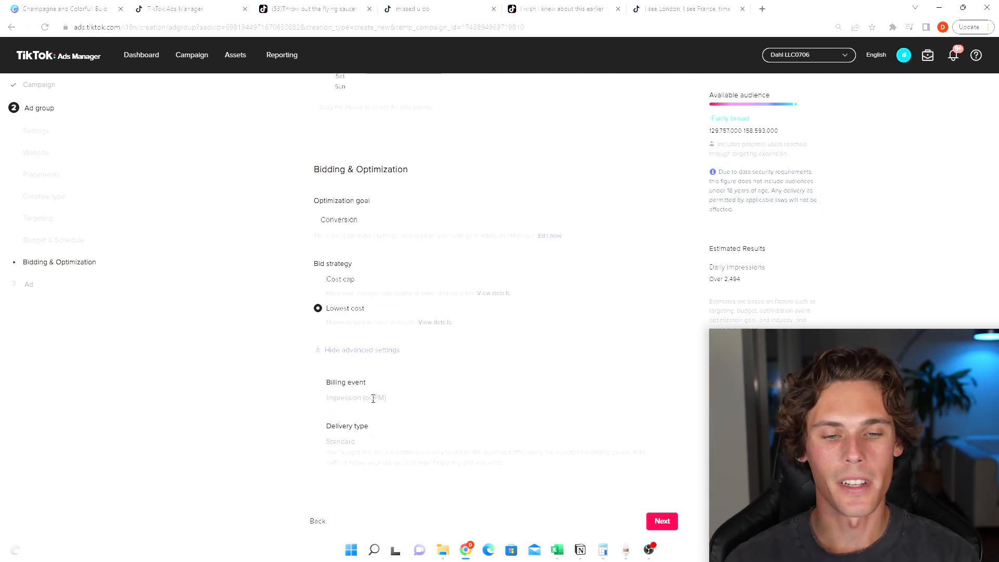
{"action": "left_click_drag", "start_coordinate": [373, 399], "coordinate": [408, 397]}
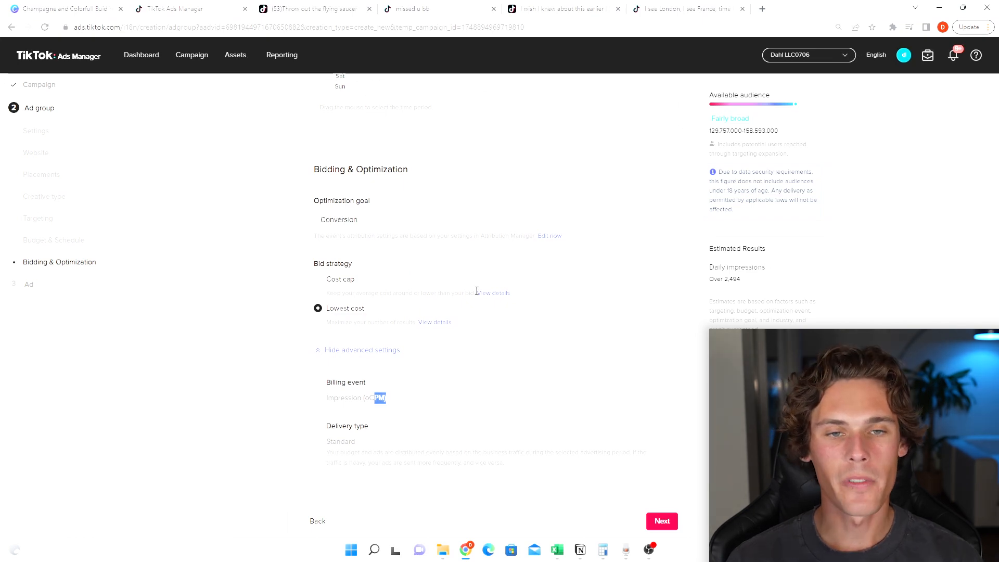
{"action": "scroll", "coordinate": [479, 289], "scroll_direction": "up", "scroll_amount": 15}
{"action": "scroll", "coordinate": [478, 290], "scroll_direction": "down", "scroll_amount": 15}
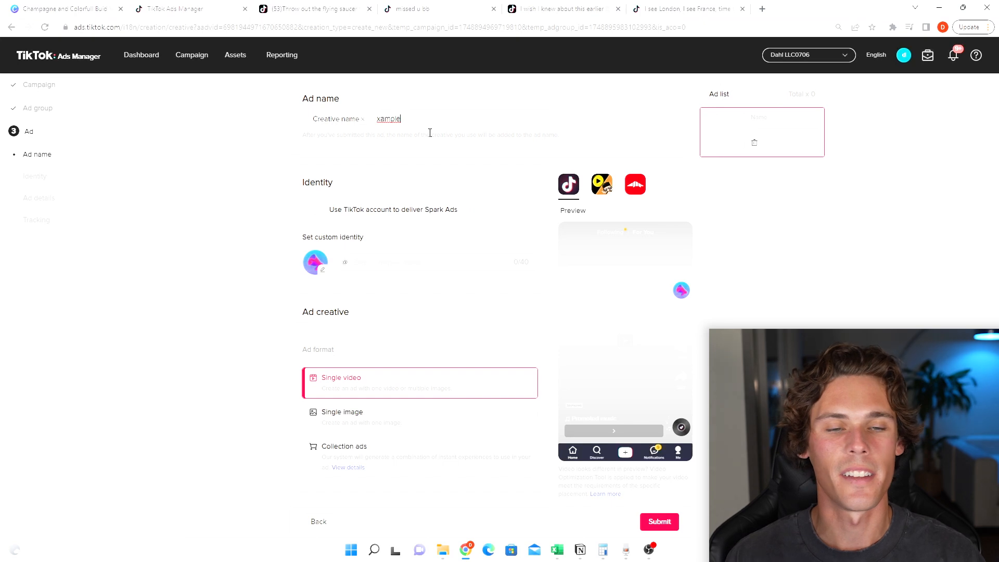
- Set the ad's custom identity display name to Mullymondays, and view the explanation of Spark Ads delivery
{"action": "left_click", "coordinate": [433, 260]}
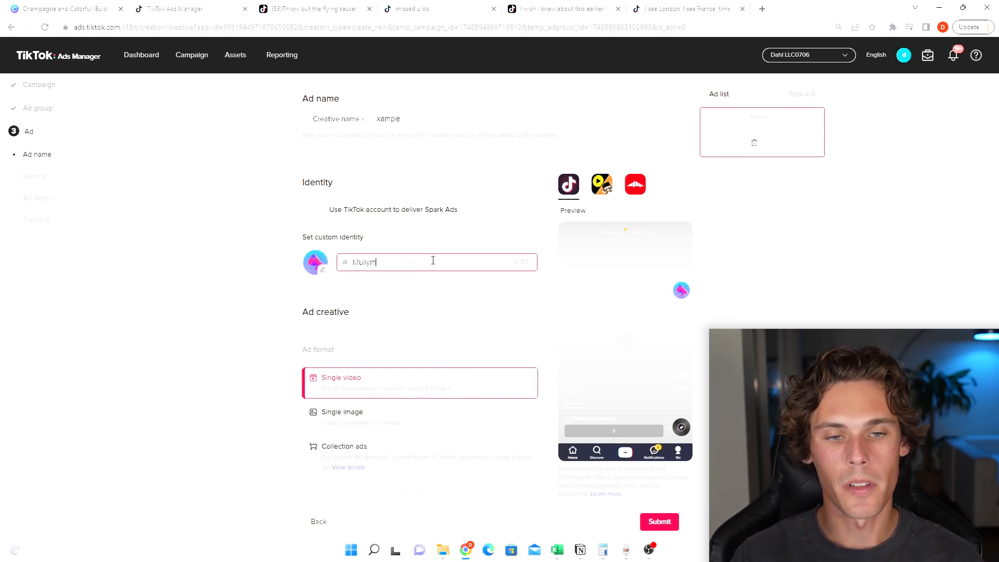
{"action": "type", "text": "Mullymondays"}
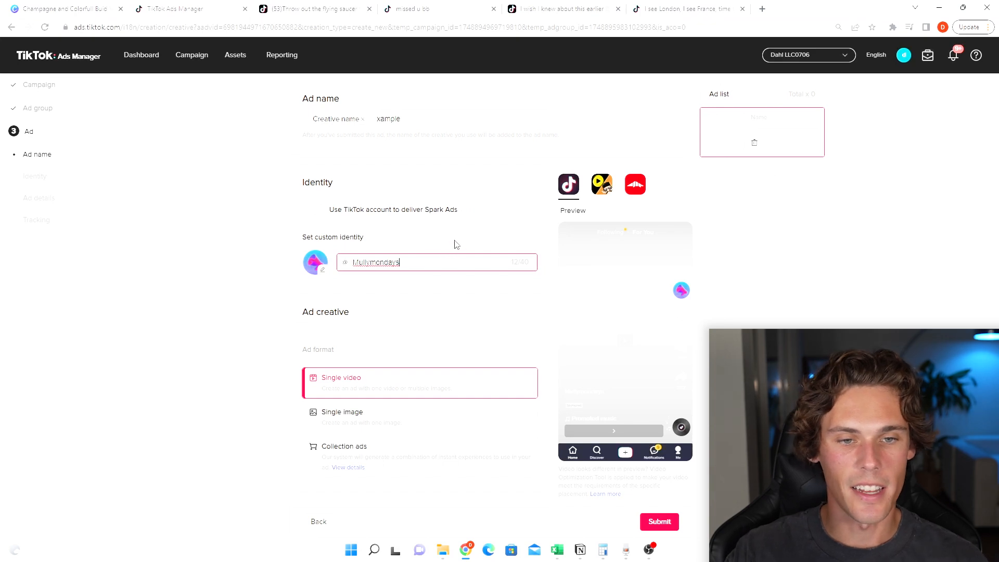
{"action": "scroll", "coordinate": [487, 228], "scroll_direction": "down", "scroll_amount": 1}
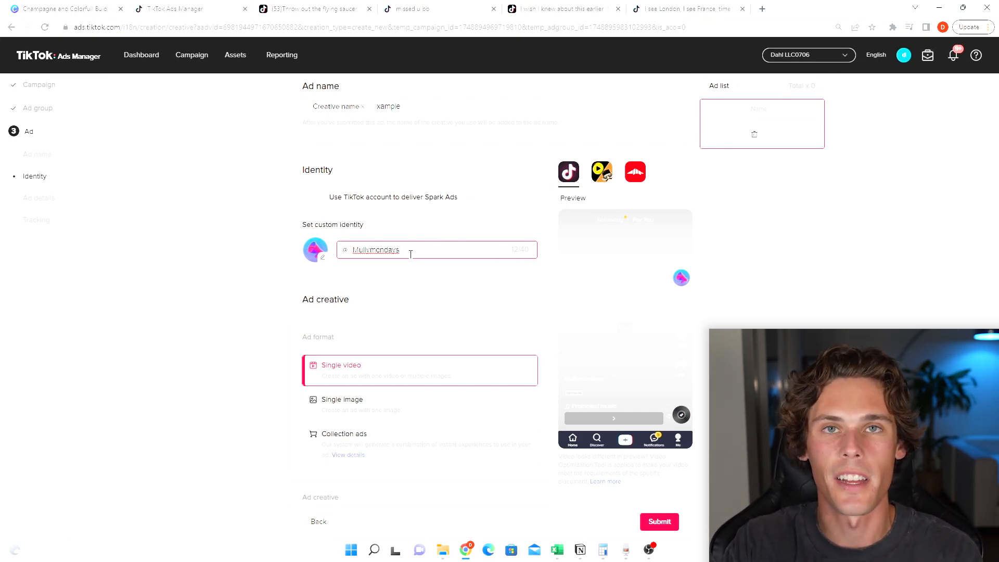
{"action": "scroll", "coordinate": [461, 188], "scroll_direction": "down", "scroll_amount": 1}
{"action": "mouse_move", "coordinate": [461, 188]}
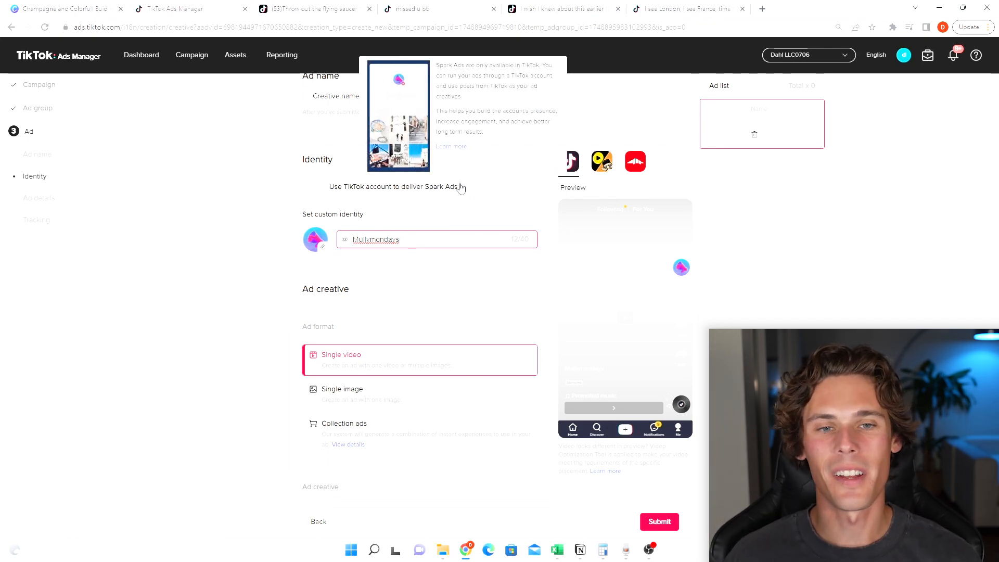
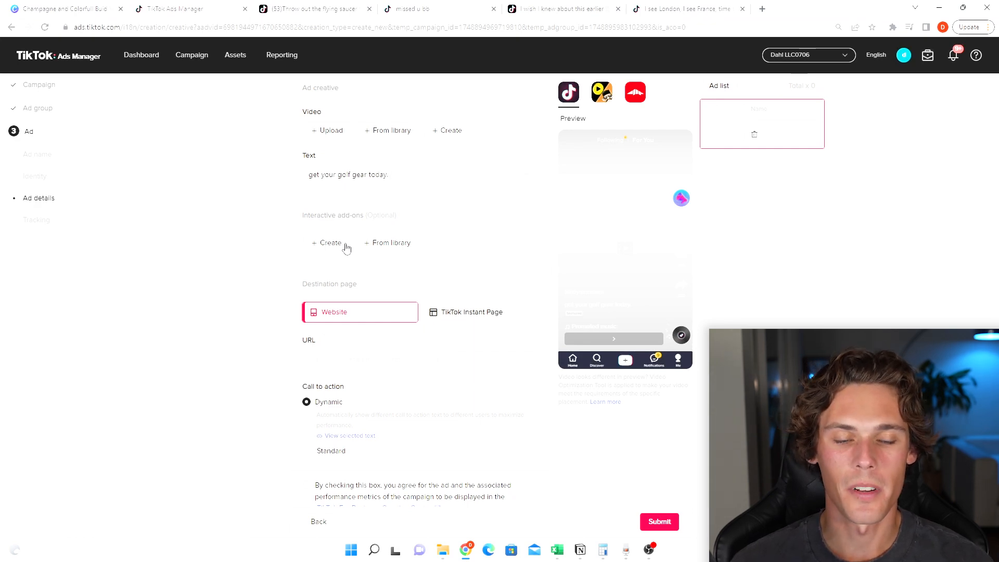
- Paste the shootswallets.com wallet product page address as the ad's website destination URL
{"action": "scroll", "coordinate": [388, 207], "scroll_direction": "down", "scroll_amount": 3}
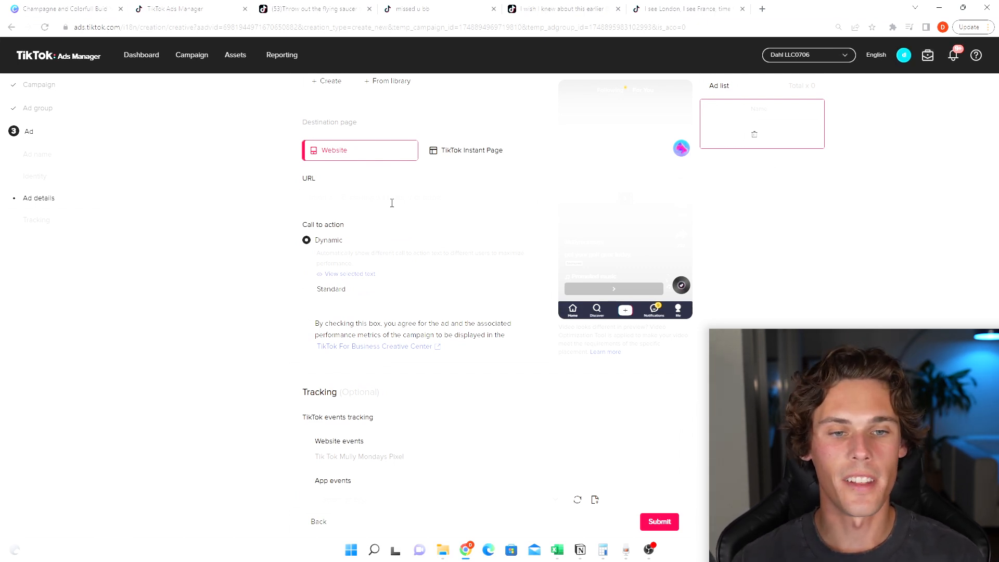
{"action": "left_click", "coordinate": [391, 203]}
{"action": "key", "text": "ctrl+v"}
{"action": "left_click", "coordinate": [264, 202]}
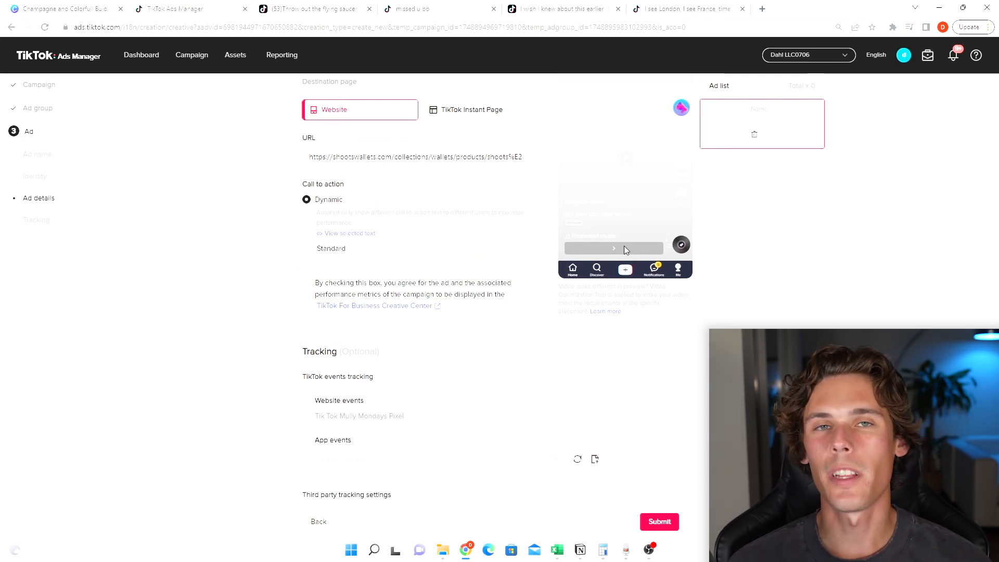
- Change the ad's call to action from Dynamic to Standard with the Shop now text
{"action": "left_click", "coordinate": [329, 250]}
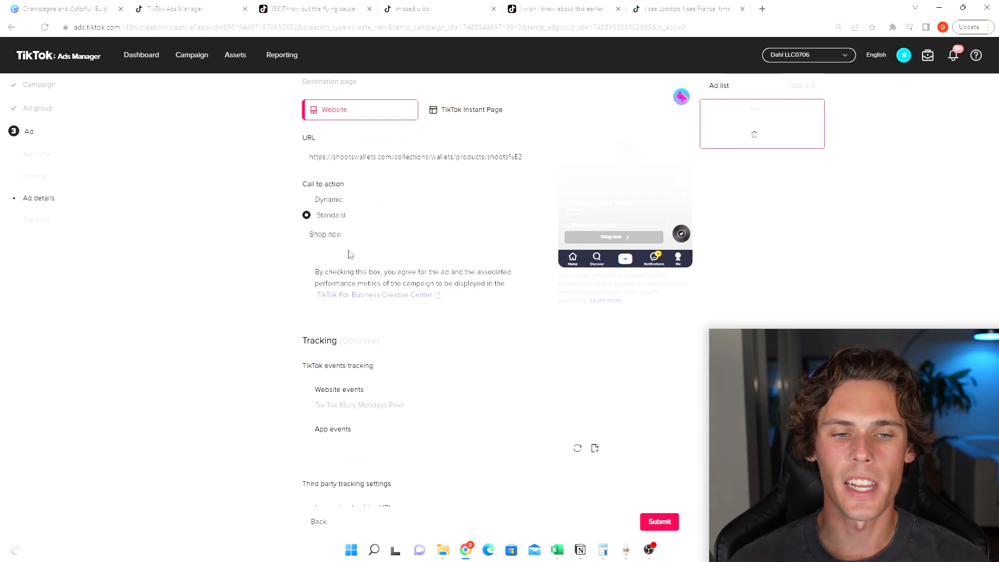
{"action": "left_click", "coordinate": [371, 242]}
{"action": "left_click", "coordinate": [372, 239]}
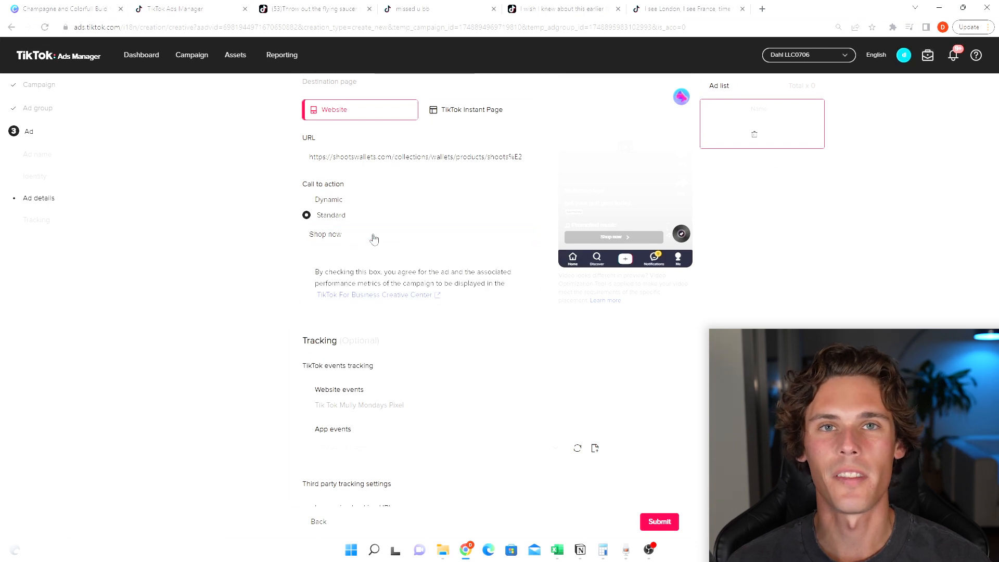
- Examine the ad's optional tracking settings, including the website events pixel, app events and third-party tracking URLs
{"action": "scroll", "coordinate": [374, 239], "scroll_direction": "down", "scroll_amount": 1}
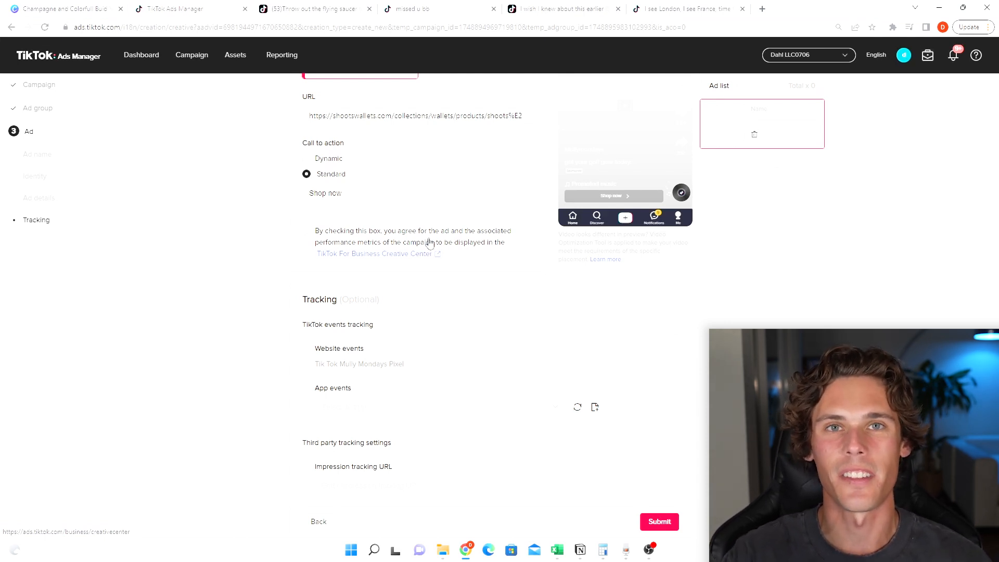
{"action": "scroll", "coordinate": [456, 266], "scroll_direction": "down", "scroll_amount": 1}
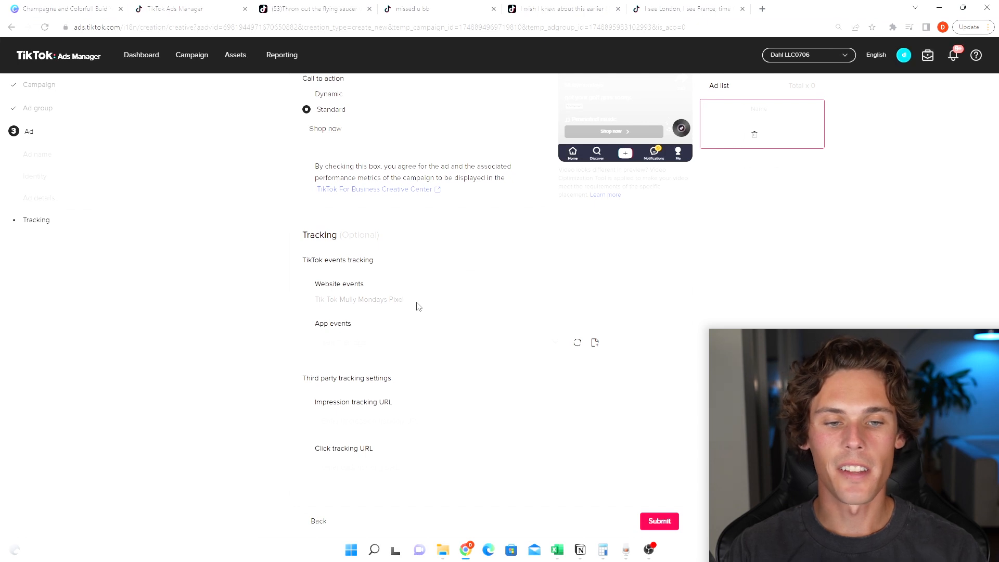
{"action": "left_click_drag", "start_coordinate": [352, 300], "coordinate": [394, 300]}
{"action": "left_click", "coordinate": [409, 279]}
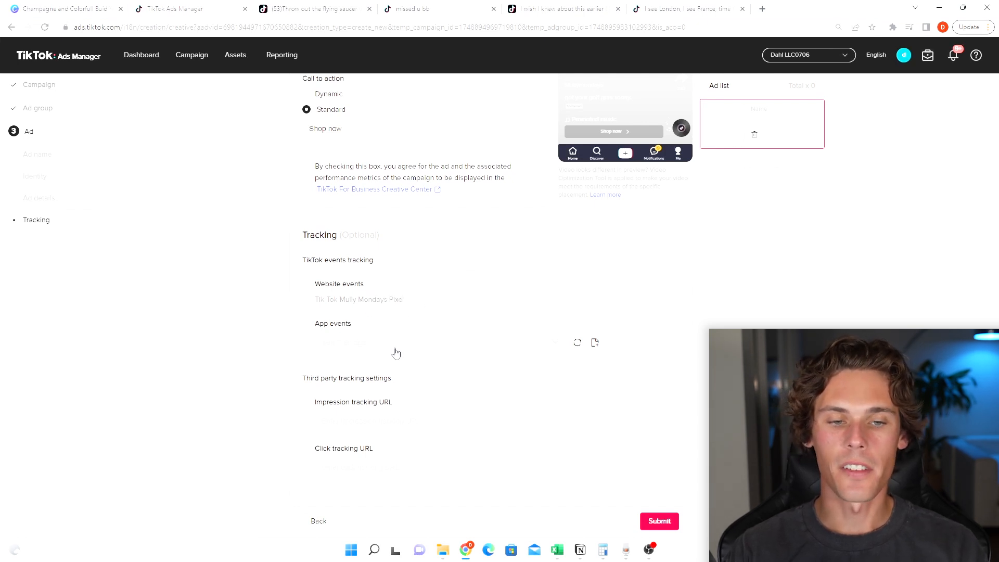
{"action": "left_click", "coordinate": [404, 344]}
{"action": "left_click_drag", "start_coordinate": [307, 235], "coordinate": [433, 251]}
{"action": "left_click", "coordinate": [433, 251]}
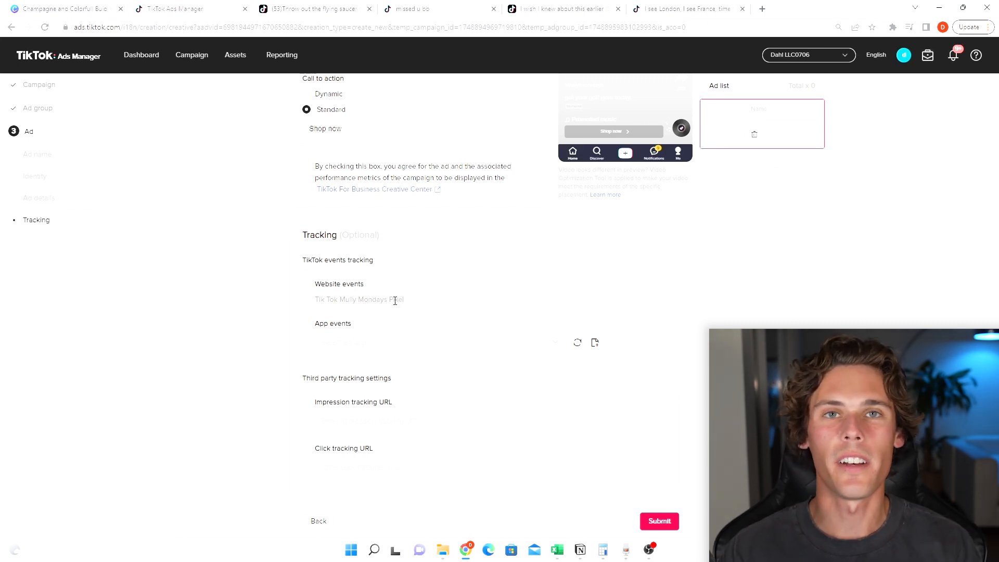
{"action": "left_click_drag", "start_coordinate": [395, 301], "coordinate": [420, 293]}
{"action": "left_click", "coordinate": [420, 293]}
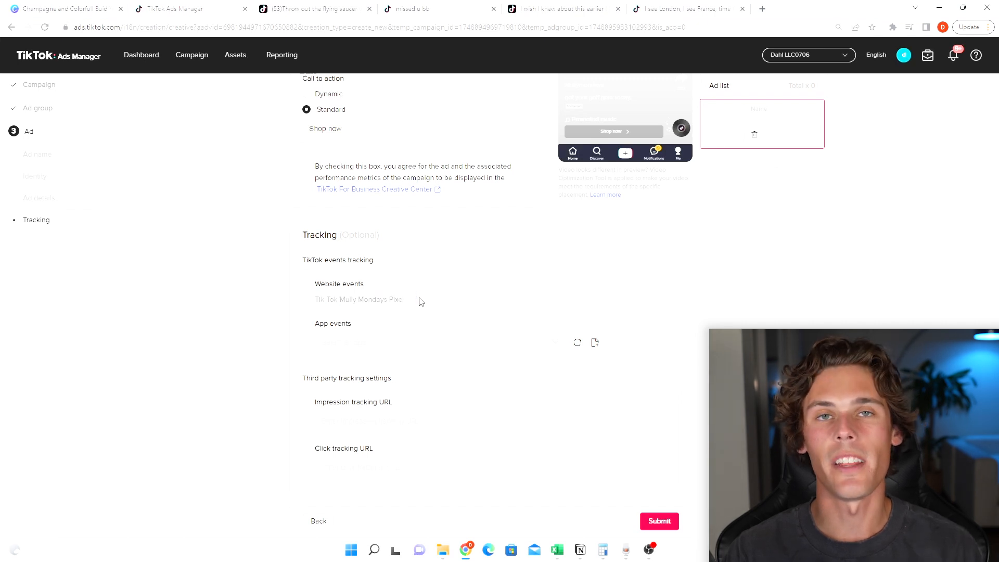
{"action": "left_click", "coordinate": [387, 426]}
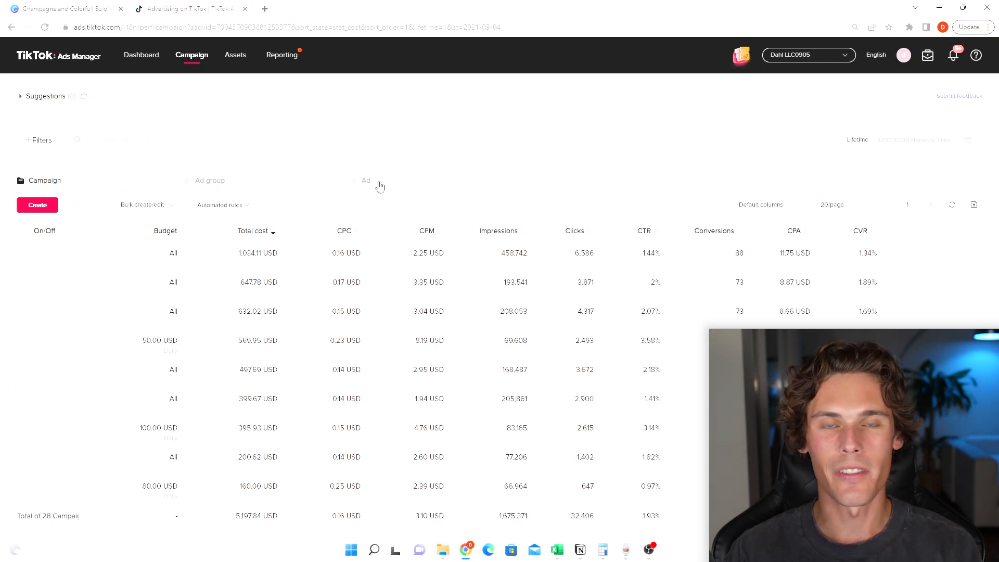
- Examine the highest-spending campaign's total cost, CPC, CPM, impressions and clicks in the campaign list
{"action": "left_click", "coordinate": [236, 184]}
{"action": "left_click", "coordinate": [137, 181]}
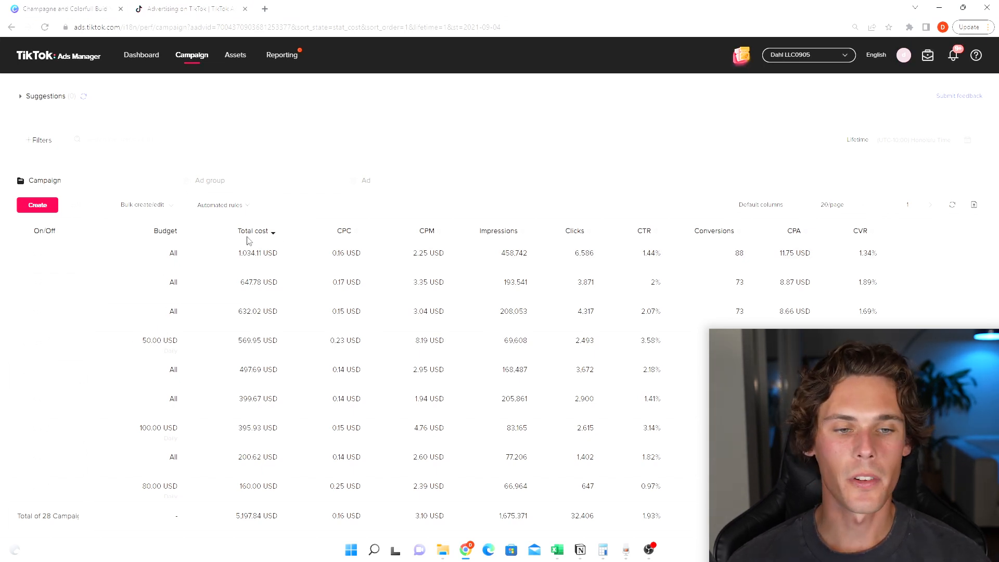
{"action": "left_click_drag", "start_coordinate": [238, 255], "coordinate": [268, 255]}
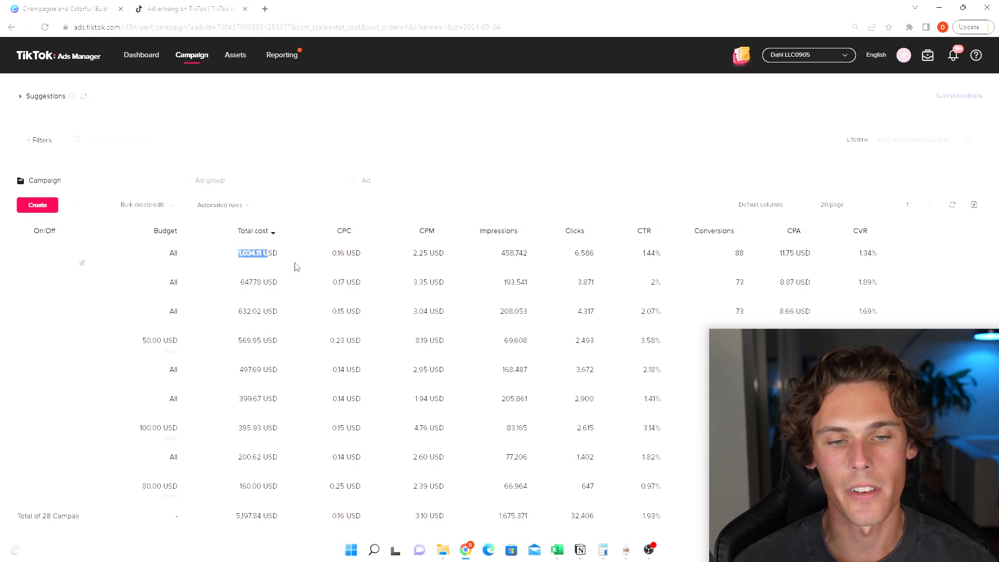
{"action": "double_click", "coordinate": [353, 253]}
{"action": "mouse_move", "coordinate": [347, 232]}
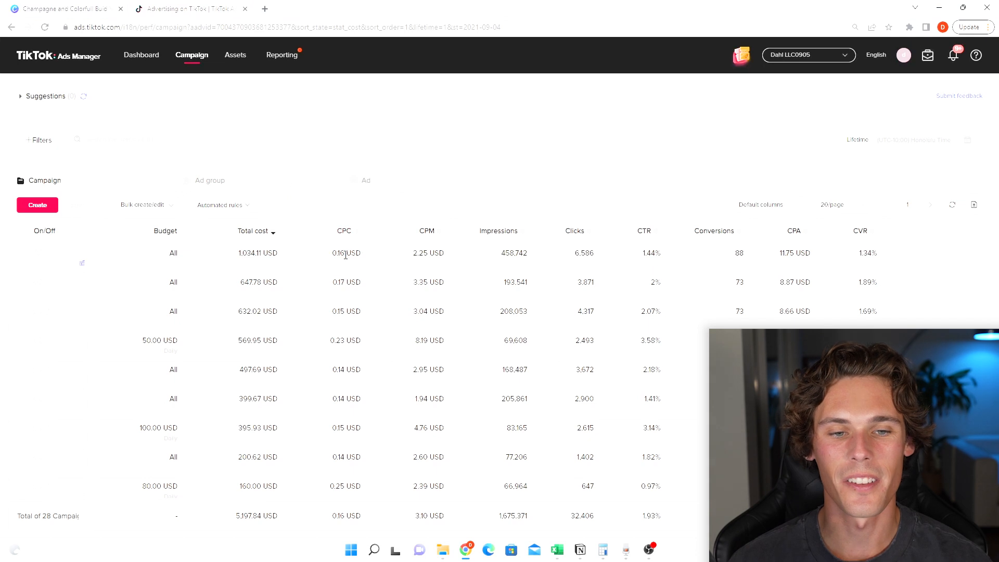
{"action": "left_click", "coordinate": [387, 265]}
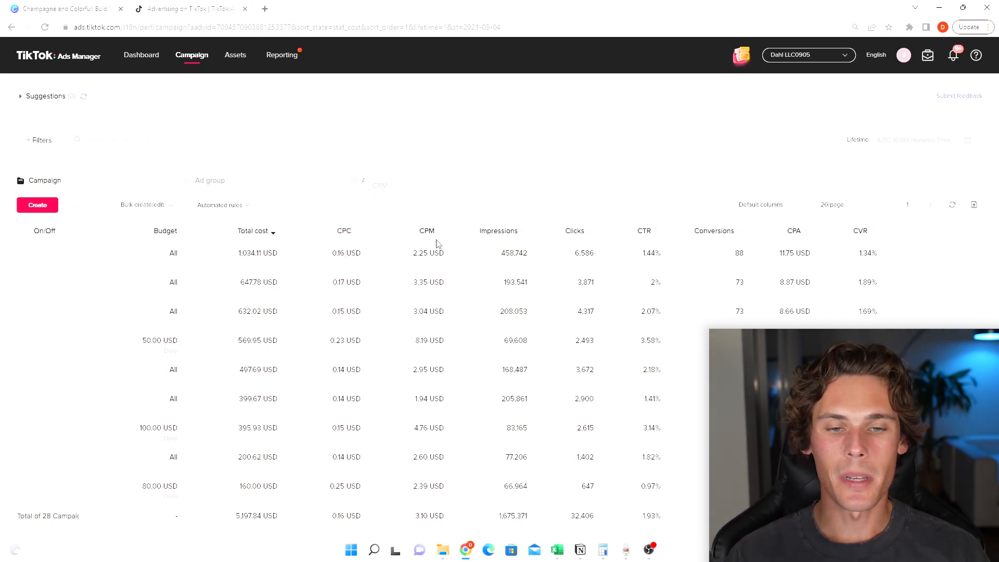
{"action": "mouse_move", "coordinate": [429, 235]}
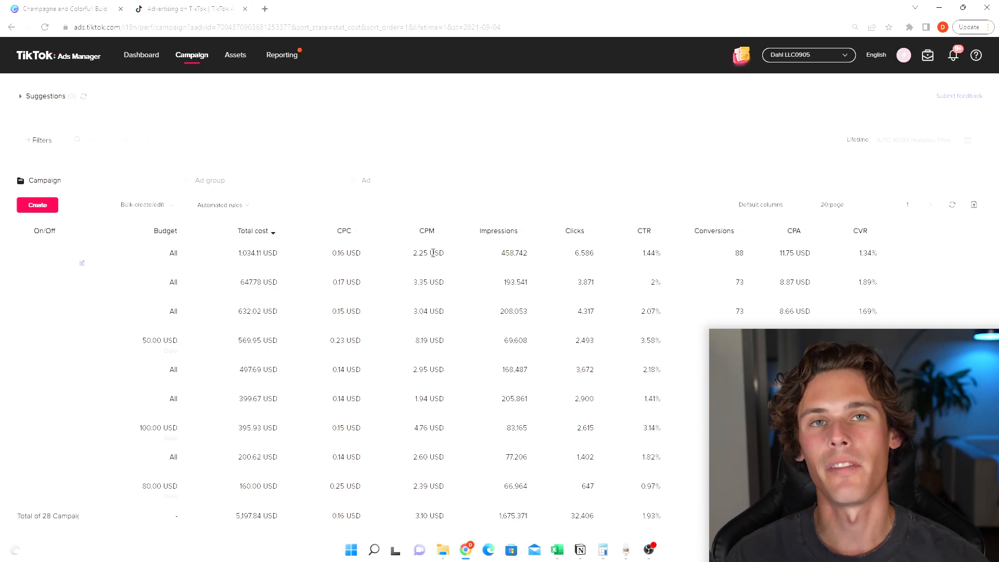
{"action": "mouse_move", "coordinate": [503, 234]}
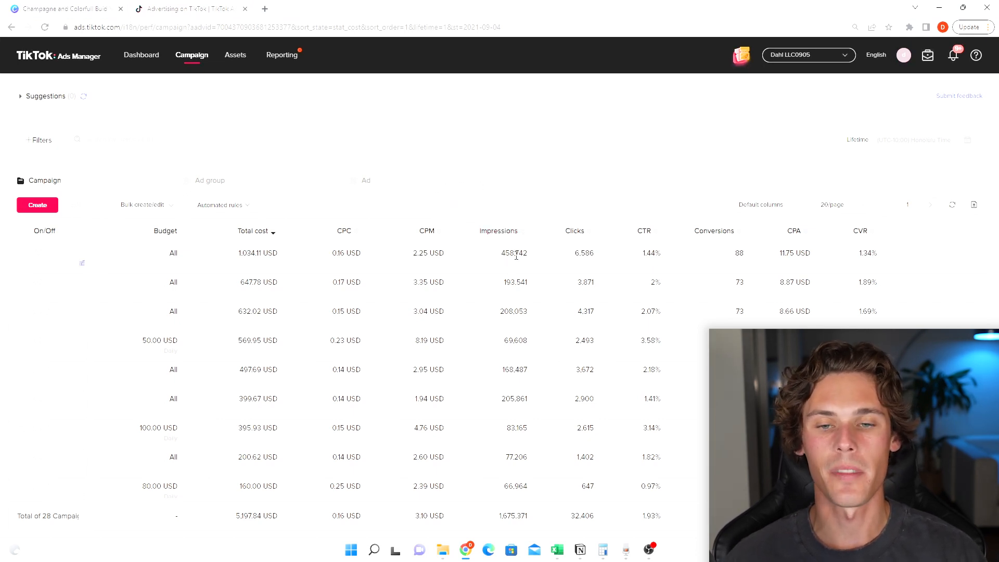
{"action": "mouse_move", "coordinate": [574, 235]}
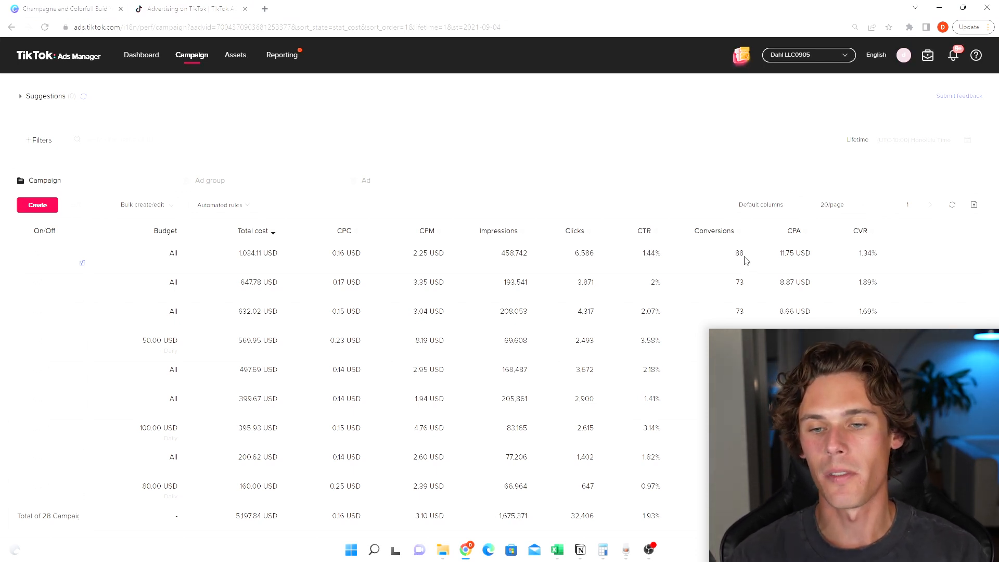
- Examine the highest-spending campaign's CPA and CVR, and compare its CPA with its CPC and CPM
{"action": "left_click_drag", "start_coordinate": [792, 255], "coordinate": [804, 256]}
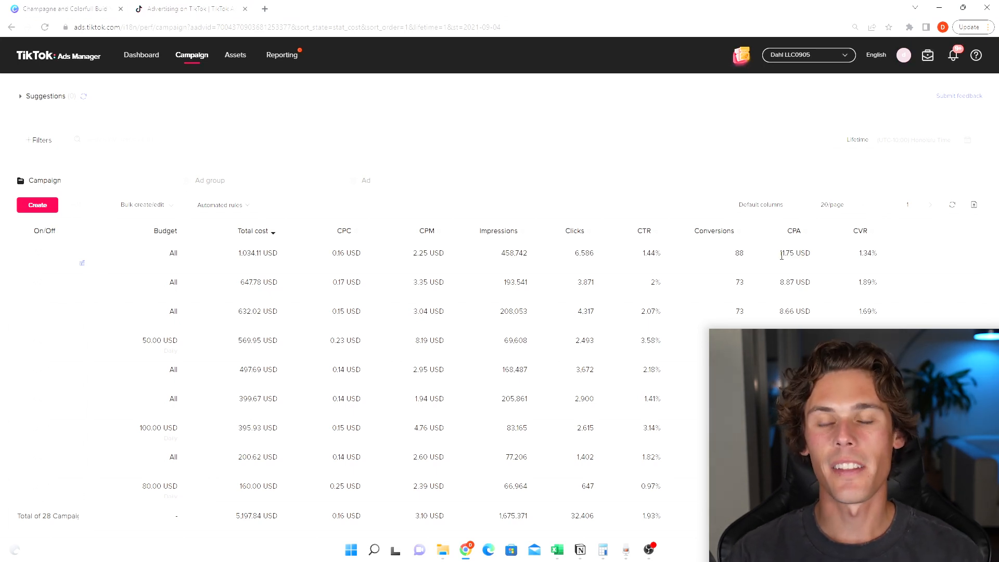
{"action": "left_click_drag", "start_coordinate": [782, 256], "coordinate": [801, 253]}
{"action": "left_click", "coordinate": [801, 253]}
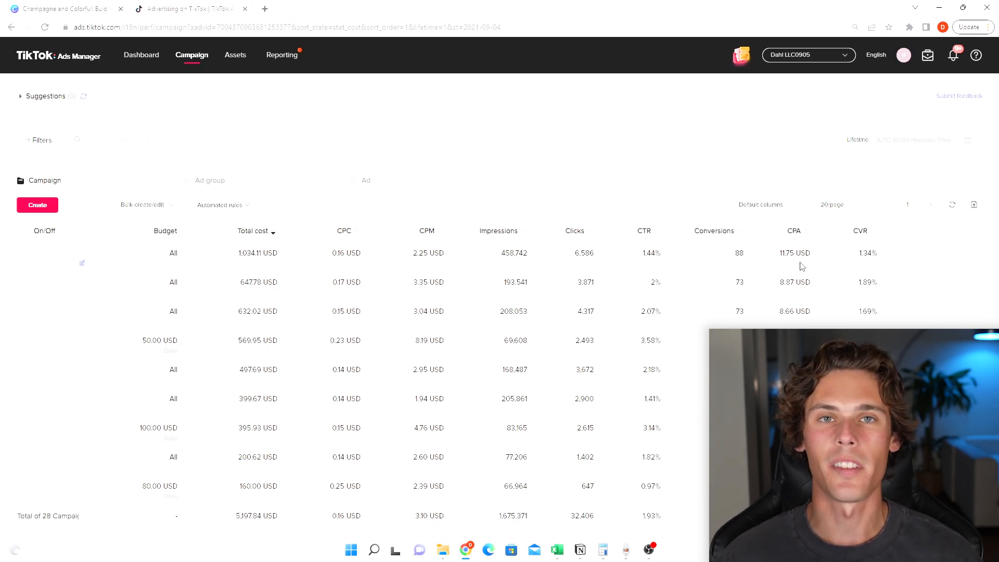
{"action": "mouse_move", "coordinate": [864, 239]}
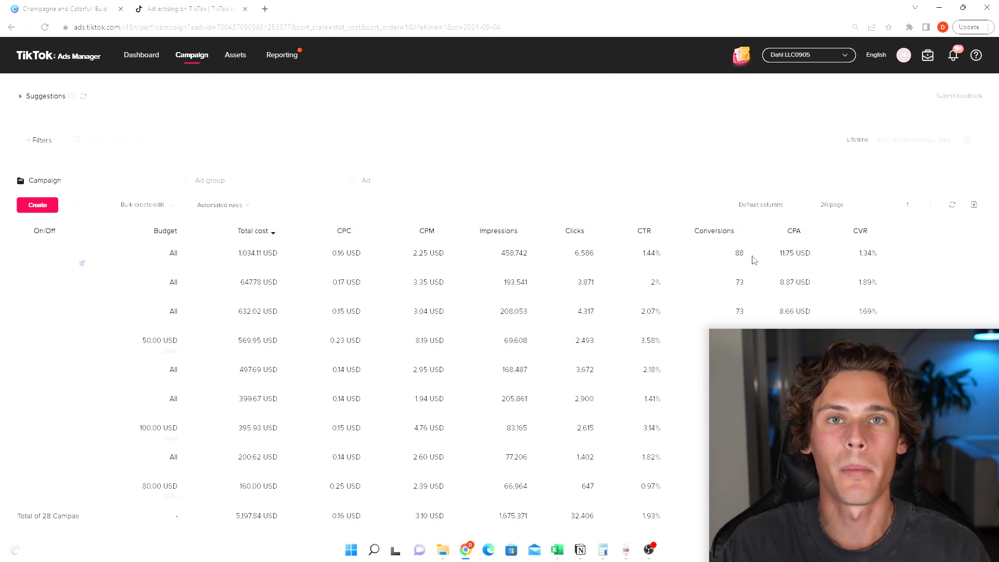
{"action": "mouse_move", "coordinate": [806, 253]}
{"action": "left_mouse_down"}
{"action": "mouse_move", "coordinate": [774, 259]}
{"action": "mouse_move", "coordinate": [791, 256]}
{"action": "left_mouse_up"}
{"action": "left_click", "coordinate": [792, 258]}
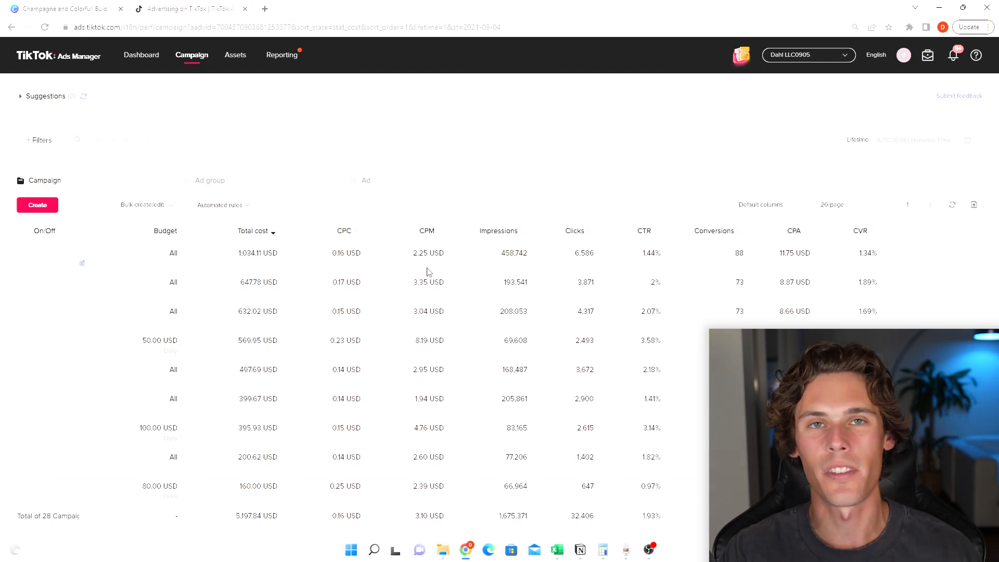
{"action": "left_click_drag", "start_coordinate": [330, 254], "coordinate": [367, 259]}
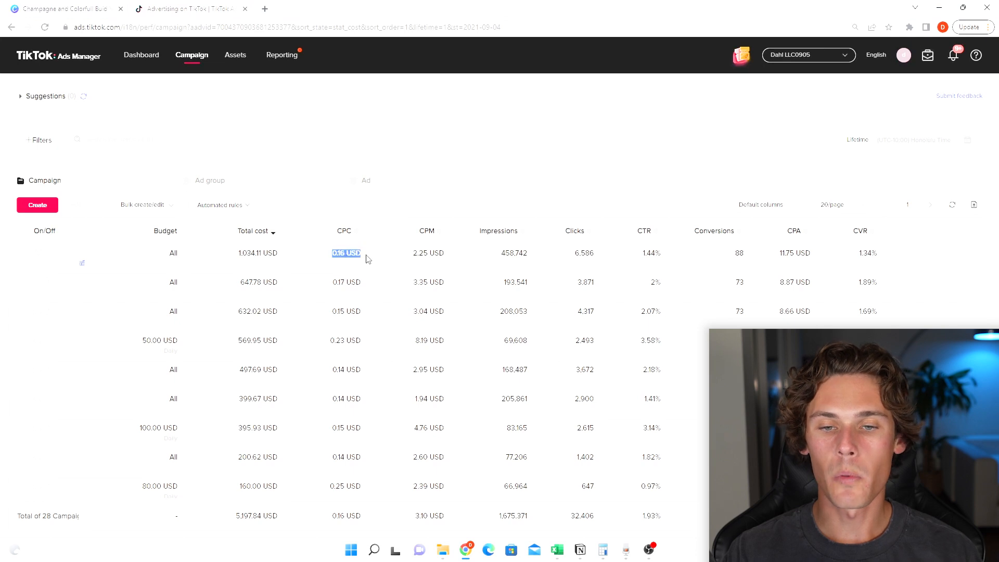
{"action": "left_click", "coordinate": [354, 255]}
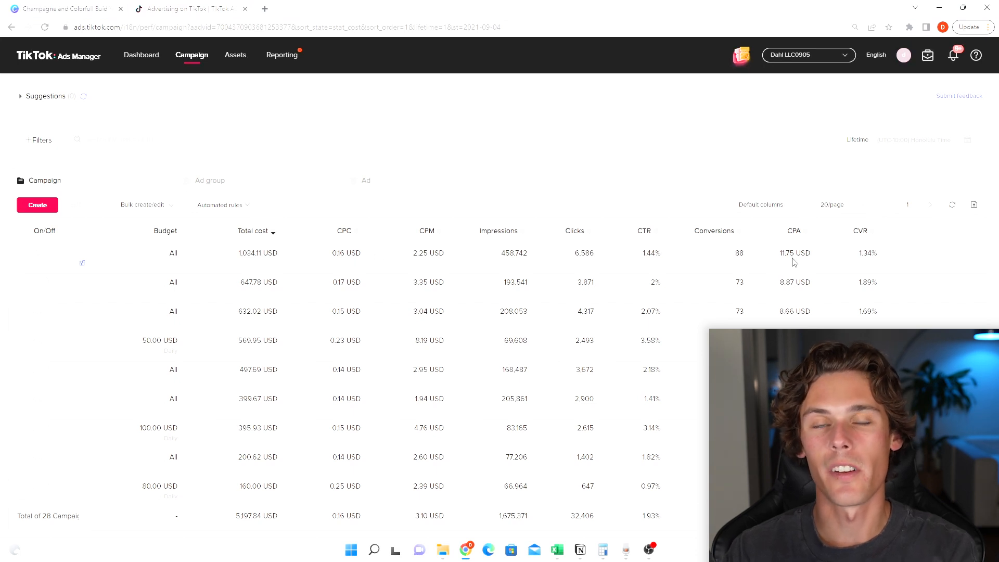
{"action": "left_click_drag", "start_coordinate": [797, 252], "coordinate": [805, 253]}
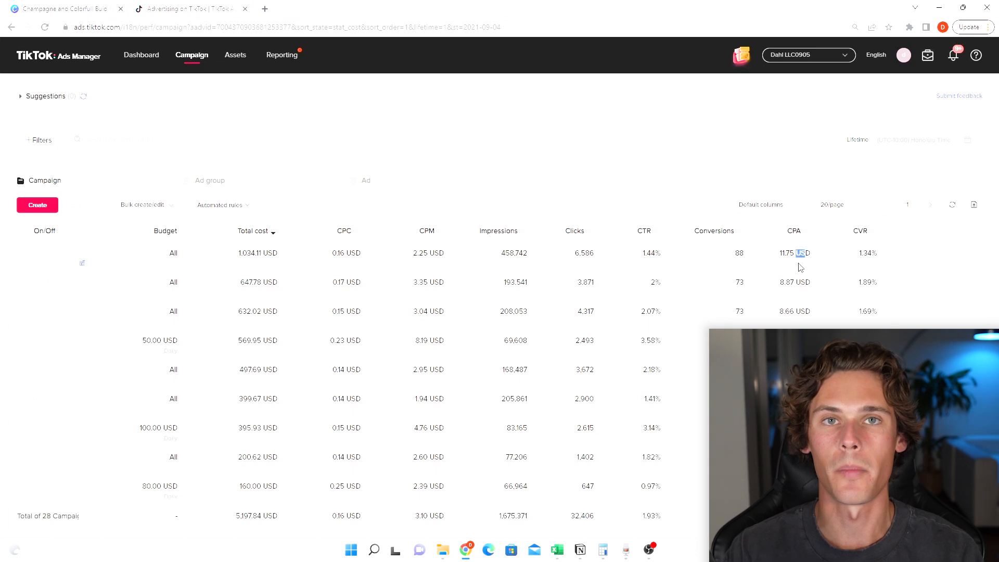
{"action": "left_click_drag", "start_coordinate": [413, 253], "coordinate": [425, 250]}
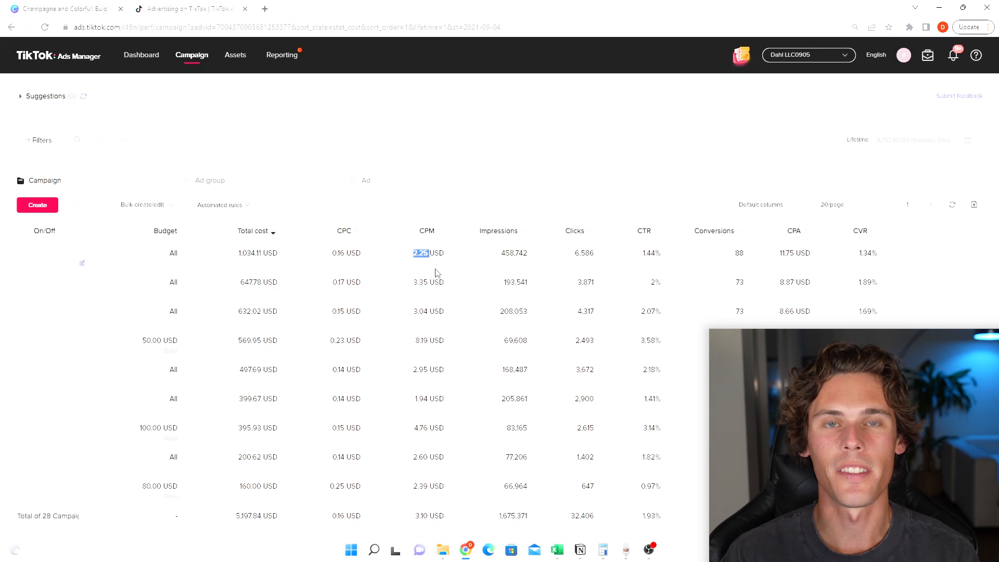
{"action": "left_click", "coordinate": [439, 256]}
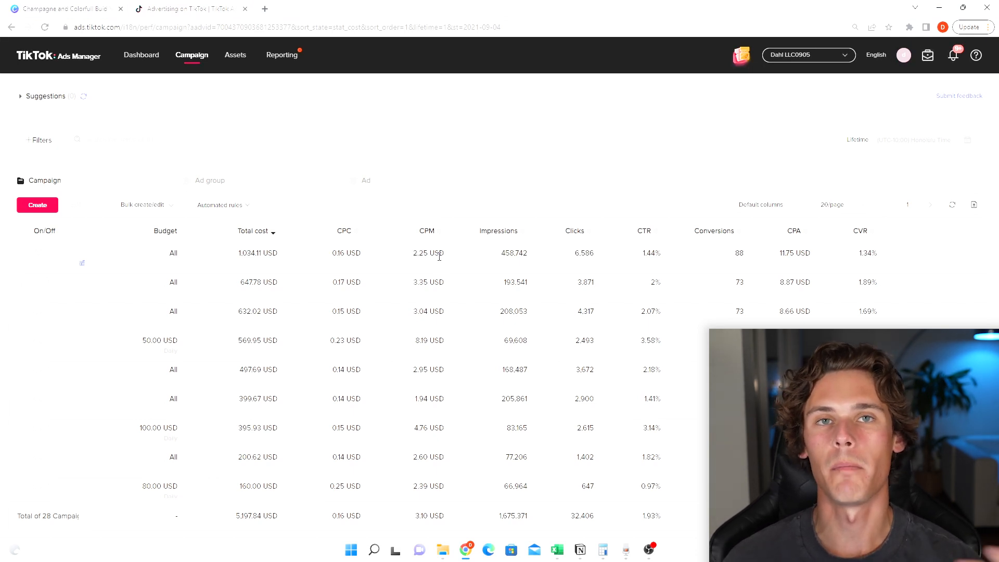